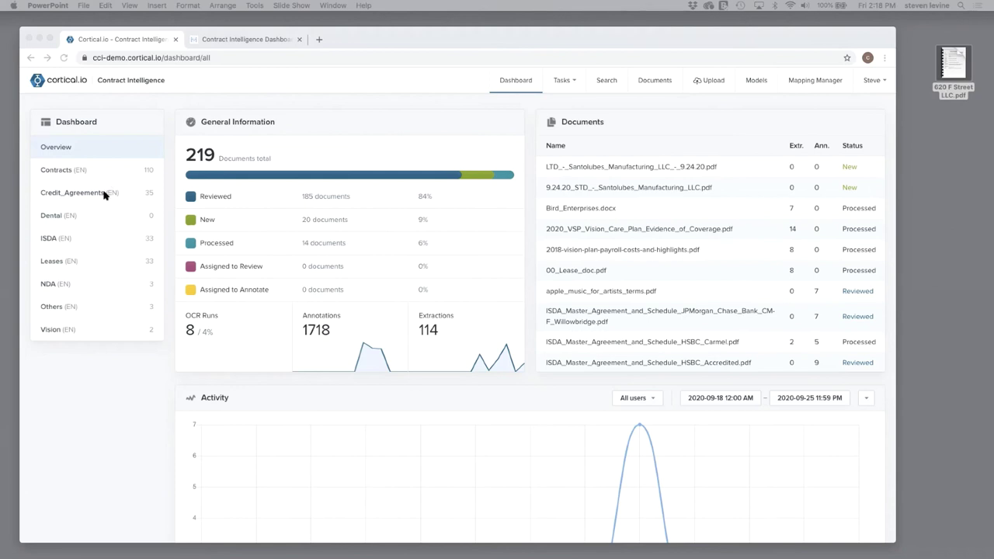
Select the Leases document type and examine its extraction targets in the Mapping Manager, including the options under the Description target.
{"action": "left_click", "coordinate": [59, 262]}
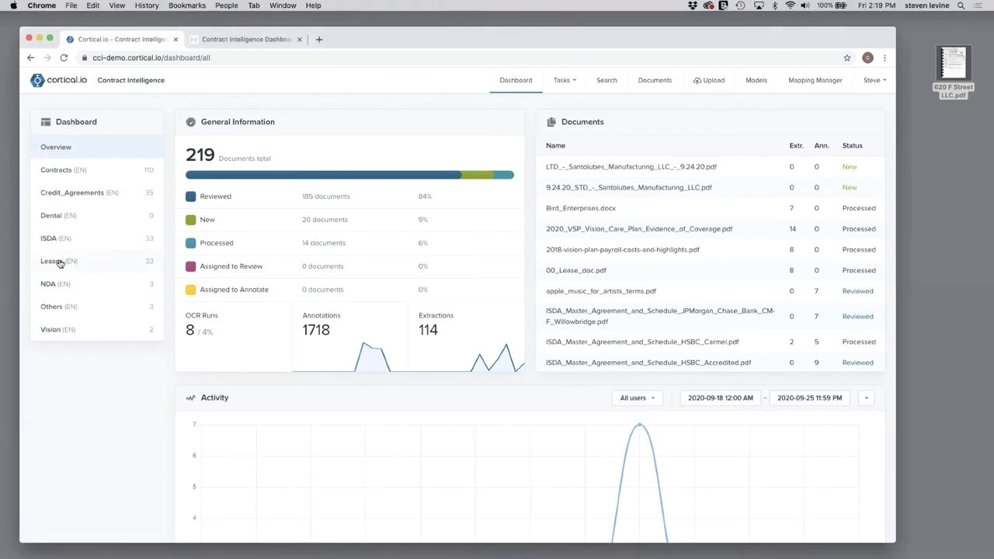
{"action": "left_click", "coordinate": [59, 262]}
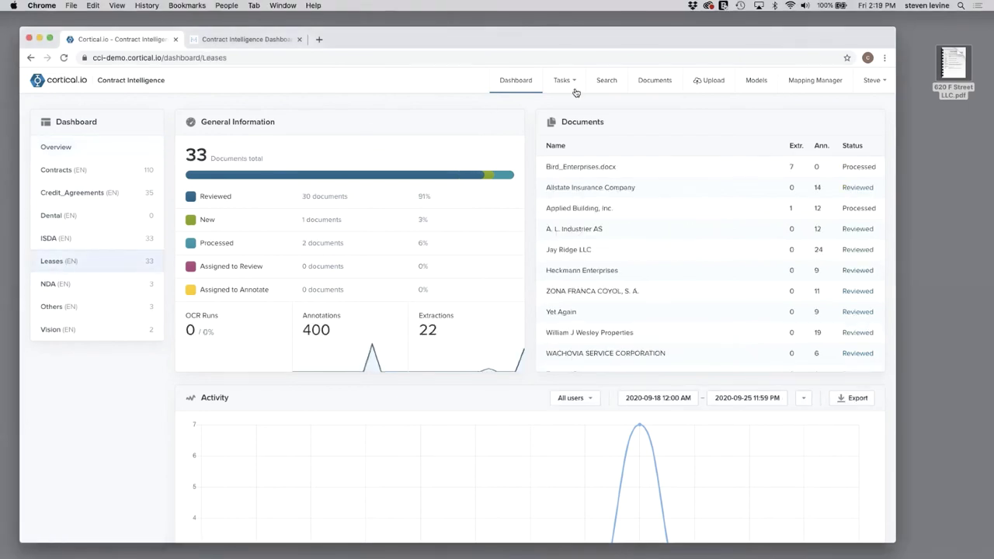
{"action": "left_click", "coordinate": [806, 81]}
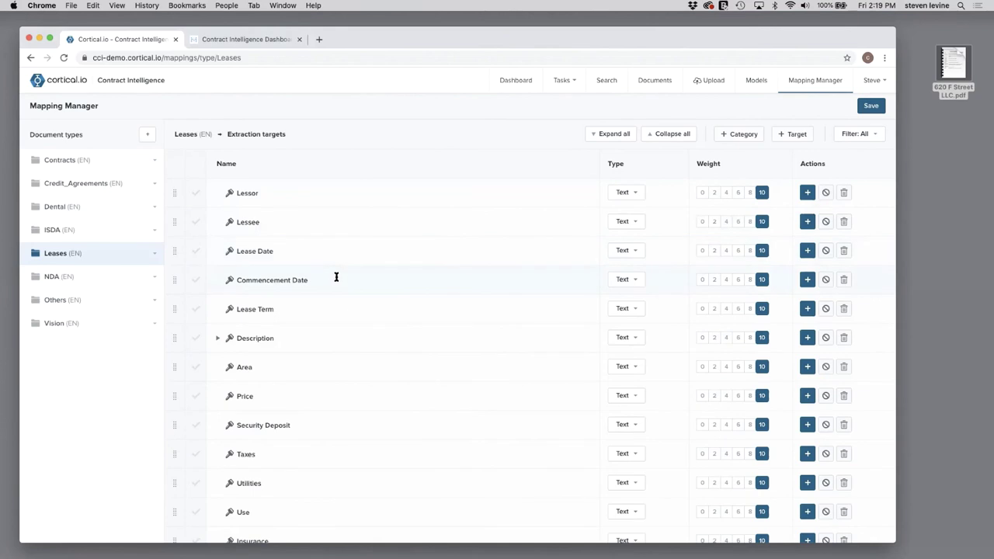
{"action": "scroll", "coordinate": [336, 277], "scroll_direction": "down", "scroll_amount": 2}
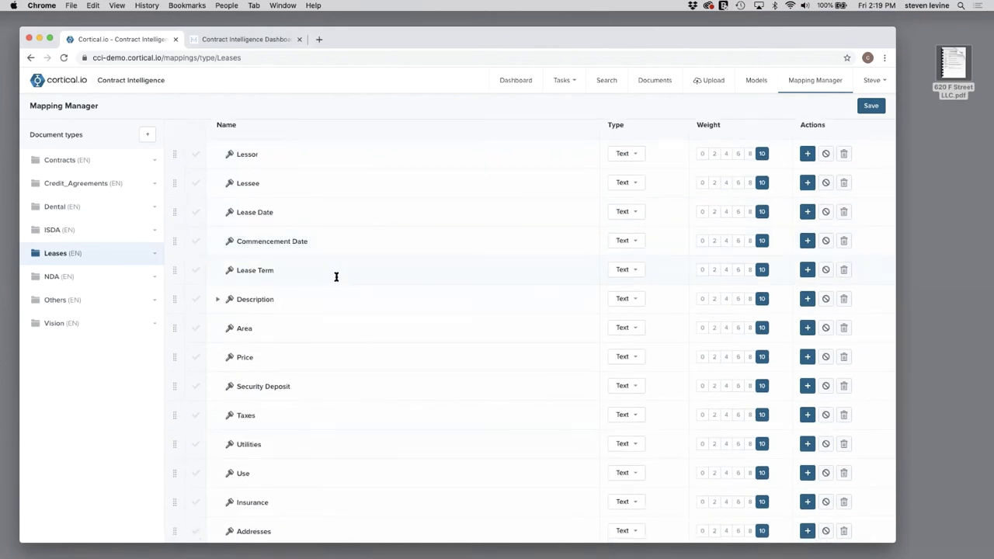
{"action": "scroll", "coordinate": [336, 277], "scroll_direction": "down", "scroll_amount": 1}
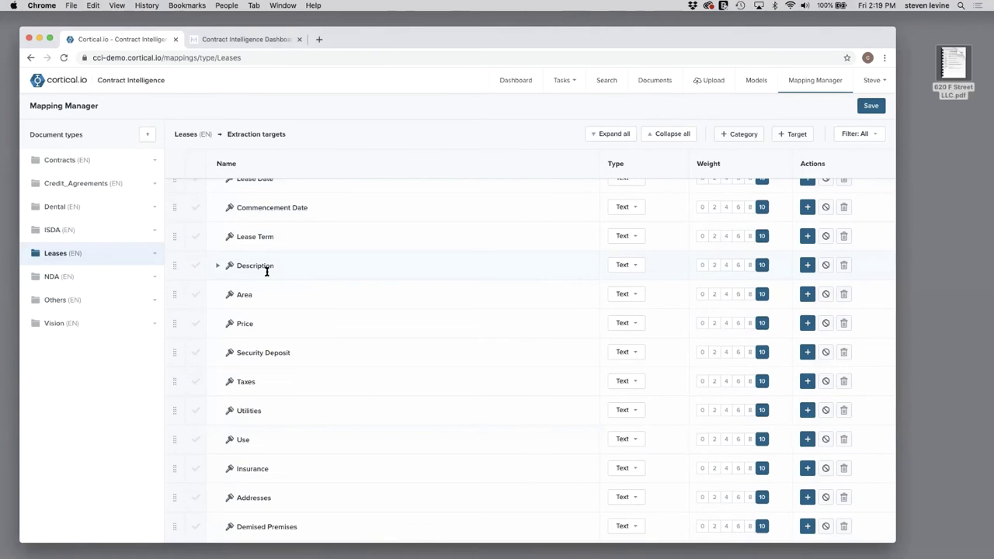
{"action": "left_click", "coordinate": [218, 266]}
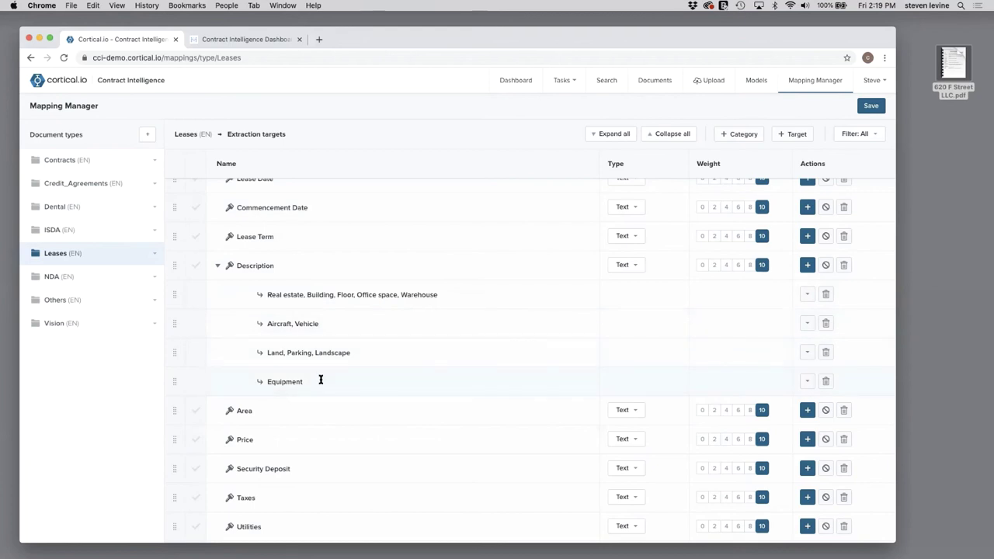
{"action": "left_click", "coordinate": [218, 268]}
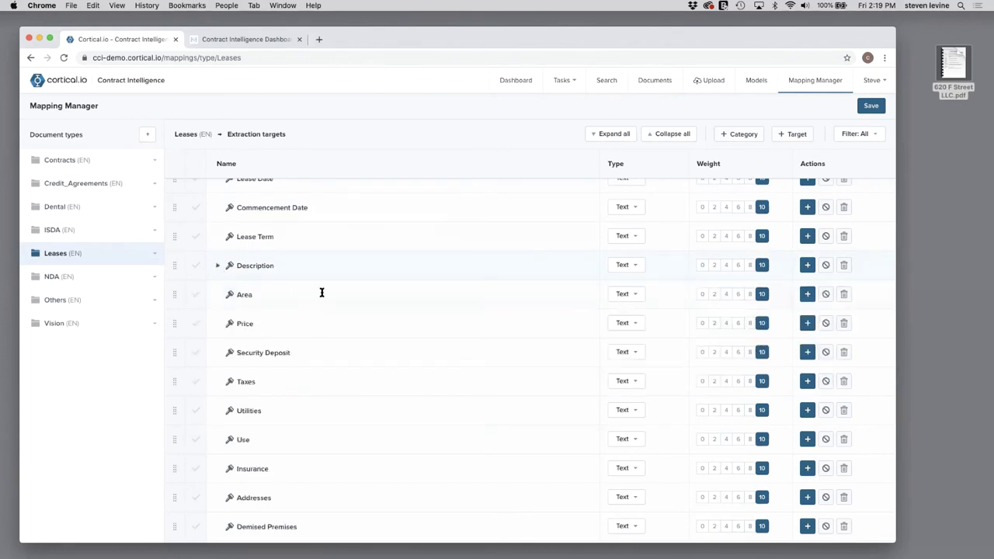
{"action": "scroll", "coordinate": [367, 326], "scroll_direction": "up", "scroll_amount": 5}
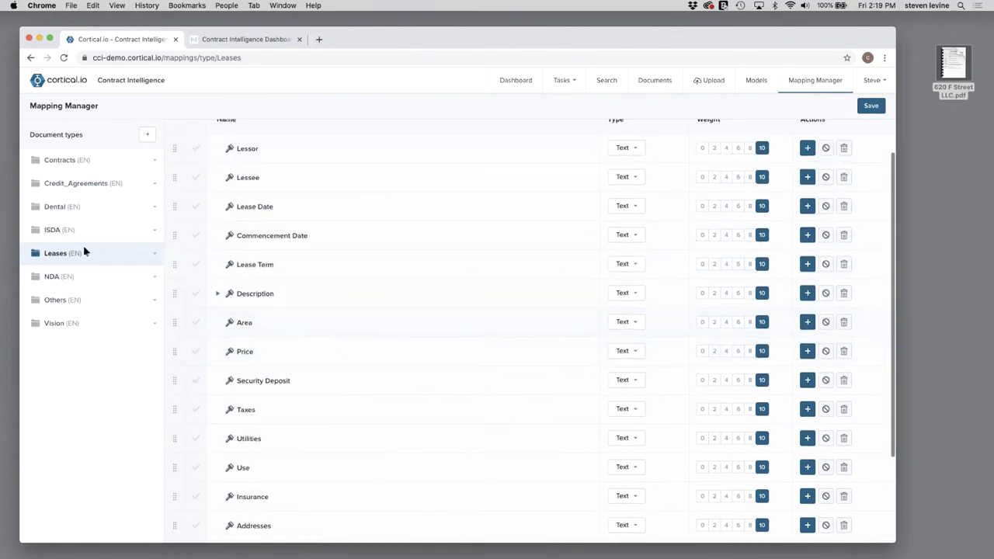
Open the list of Leases documents and preview the desktop file 620 F Street LLC.pdf, closing it again after viewing.
{"action": "left_click", "coordinate": [661, 80]}
{"action": "left_click", "coordinate": [960, 58]}
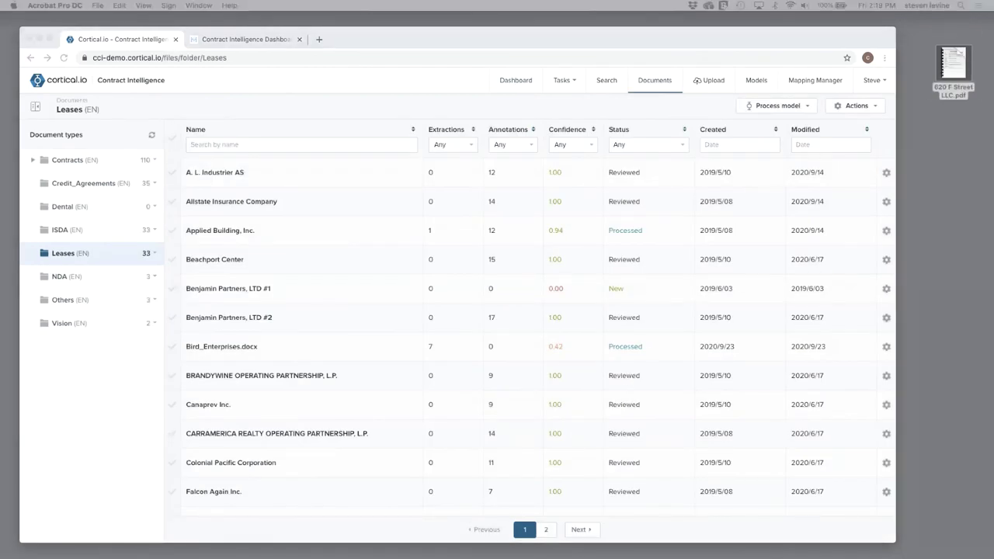
{"action": "left_click_drag", "start_coordinate": [423, 555], "coordinate": [530, 47]}
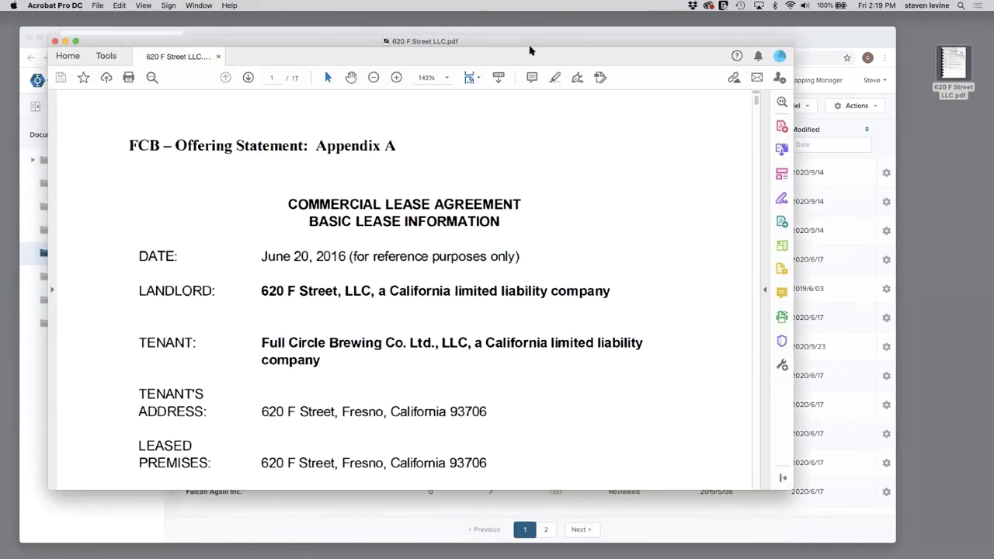
{"action": "left_click", "coordinate": [54, 41]}
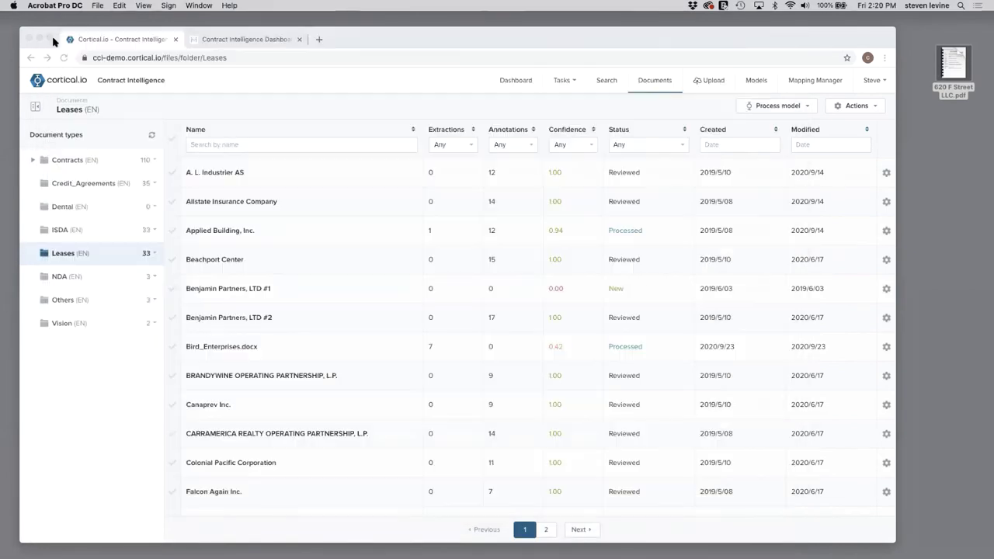
Upload 620 F Street LLC.pdf from the desktop into the Leases documents and open the uploaded file.
{"action": "left_click_drag", "start_coordinate": [955, 65], "coordinate": [633, 297]}
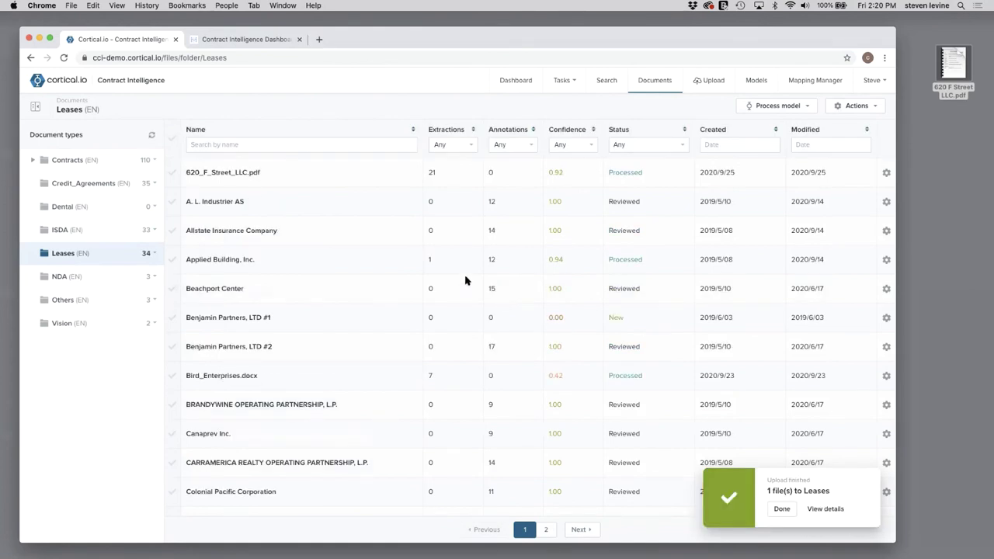
{"action": "left_click", "coordinate": [783, 506]}
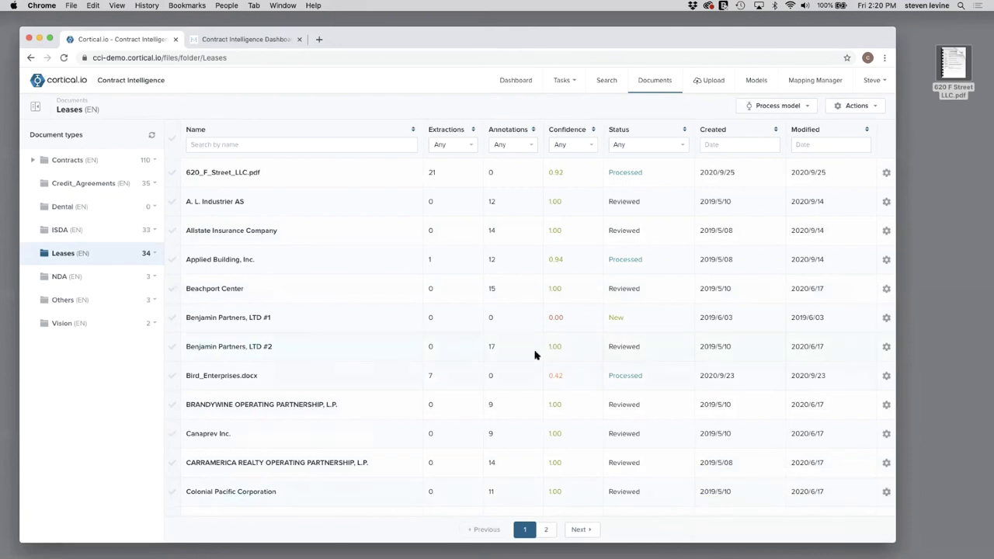
{"action": "left_click", "coordinate": [244, 173]}
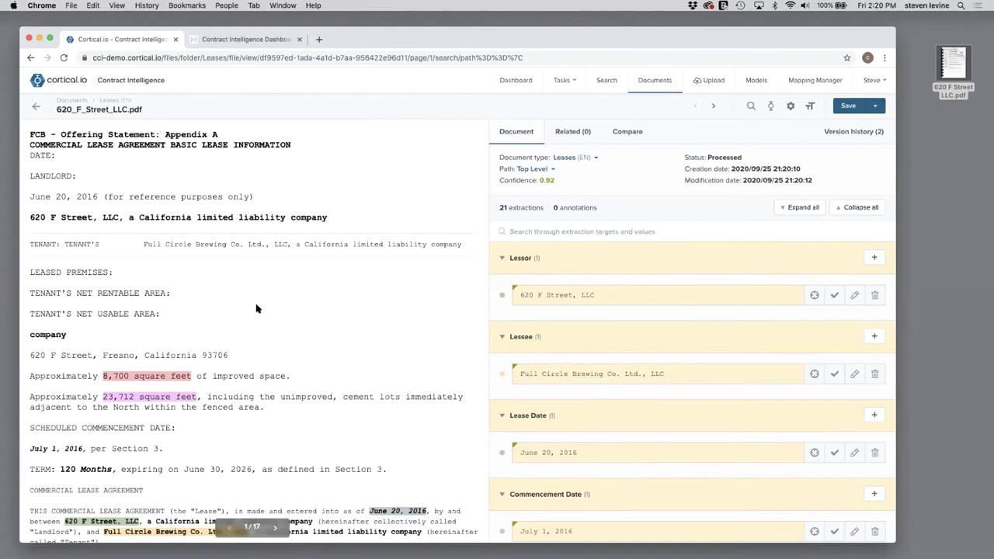
Look through the lease's extractions and locate the Lessor, Lessee, Lease Date and Commencement Date values in the document text.
{"action": "scroll", "coordinate": [260, 349], "scroll_direction": "down", "scroll_amount": 5}
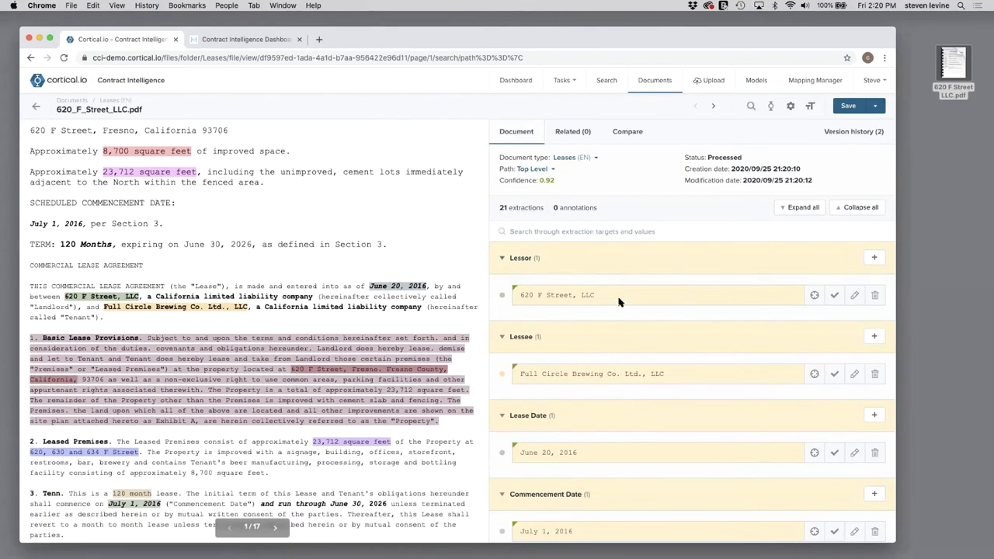
{"action": "scroll", "coordinate": [617, 309], "scroll_direction": "down", "scroll_amount": 3}
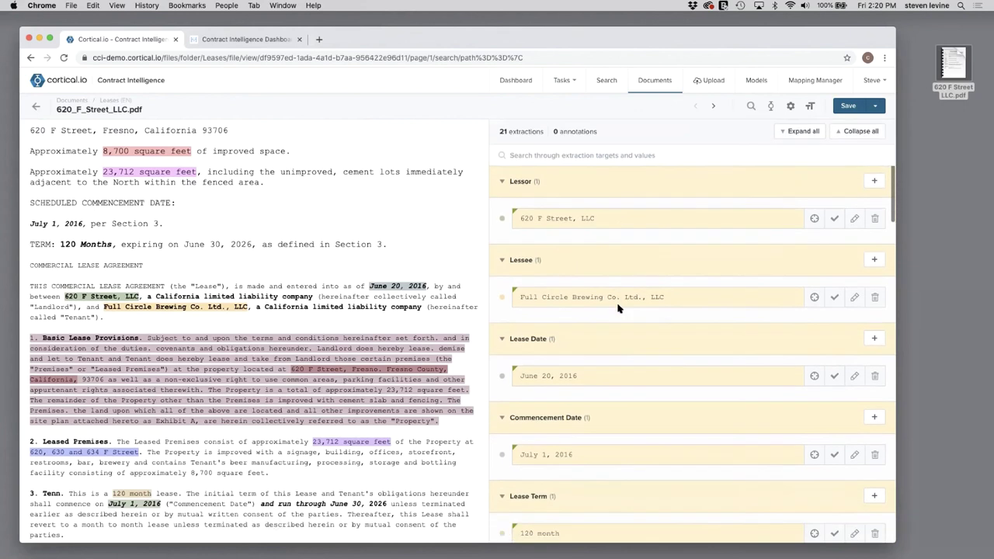
{"action": "scroll", "coordinate": [617, 308], "scroll_direction": "down", "scroll_amount": 4}
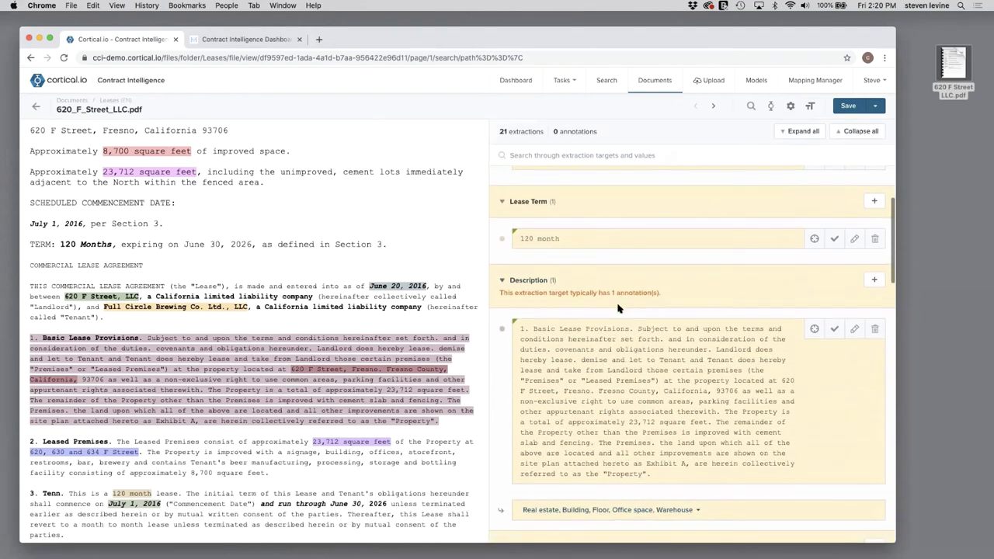
{"action": "scroll", "coordinate": [617, 308], "scroll_direction": "up", "scroll_amount": 3}
{"action": "scroll", "coordinate": [617, 308], "scroll_direction": "up", "scroll_amount": 2}
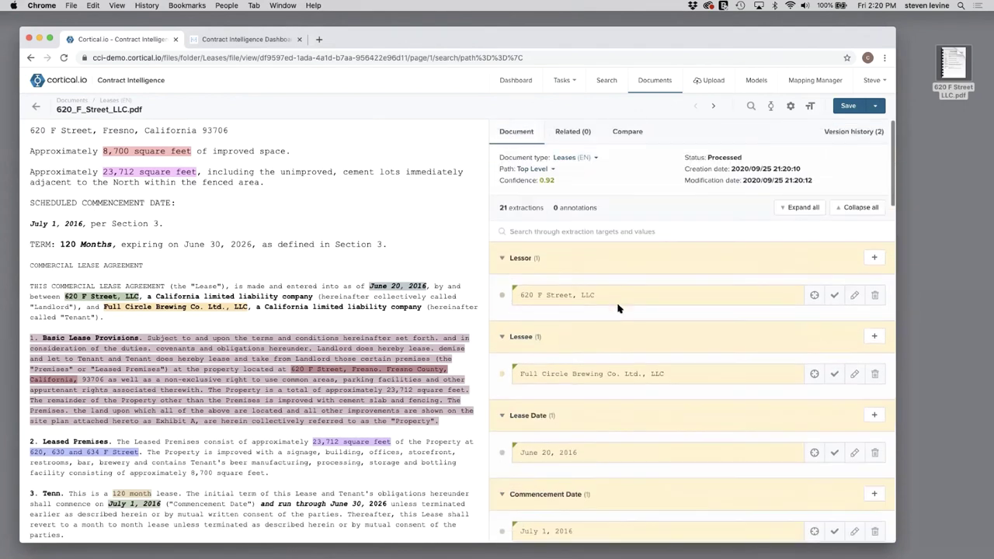
{"action": "left_click", "coordinate": [814, 296]}
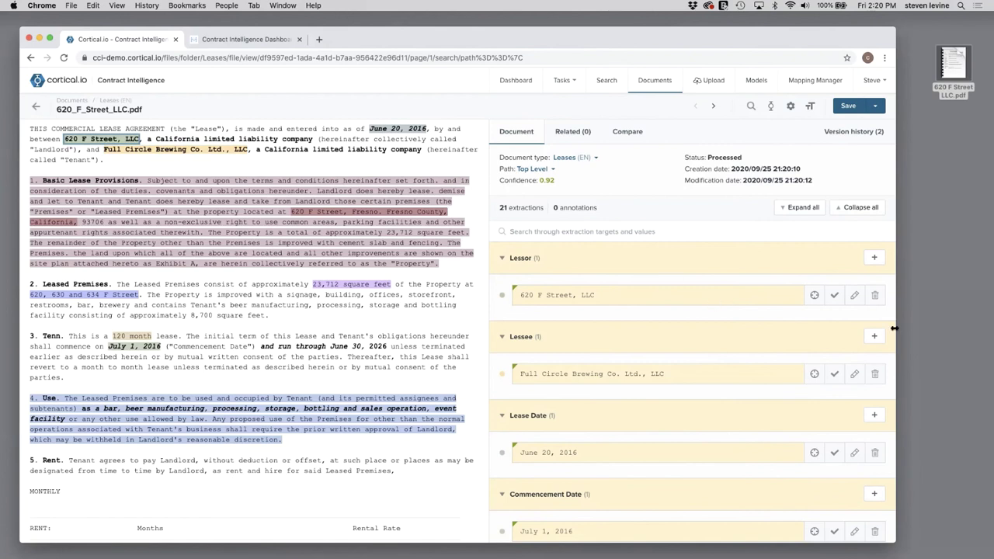
{"action": "left_click", "coordinate": [814, 374]}
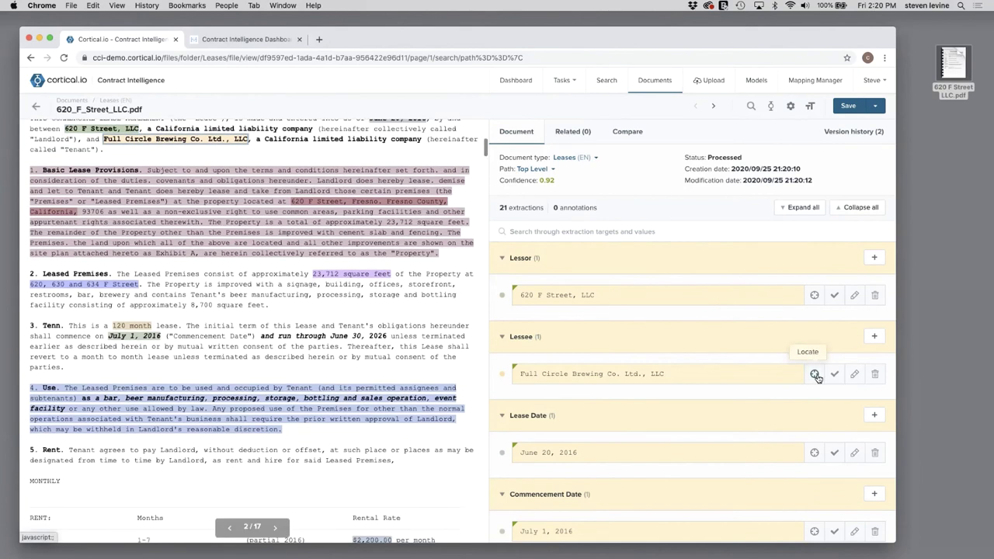
{"action": "left_click", "coordinate": [815, 452]}
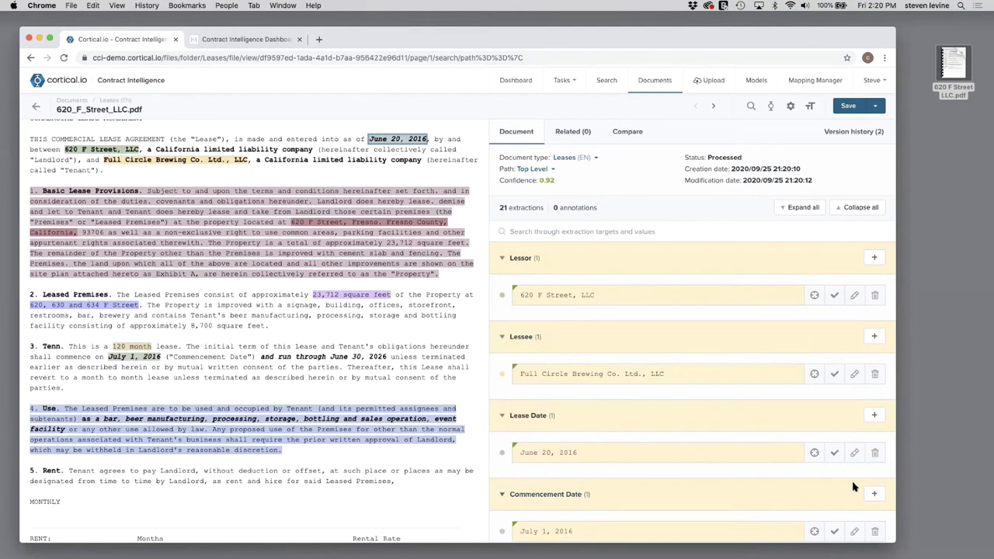
{"action": "left_click", "coordinate": [814, 532]}
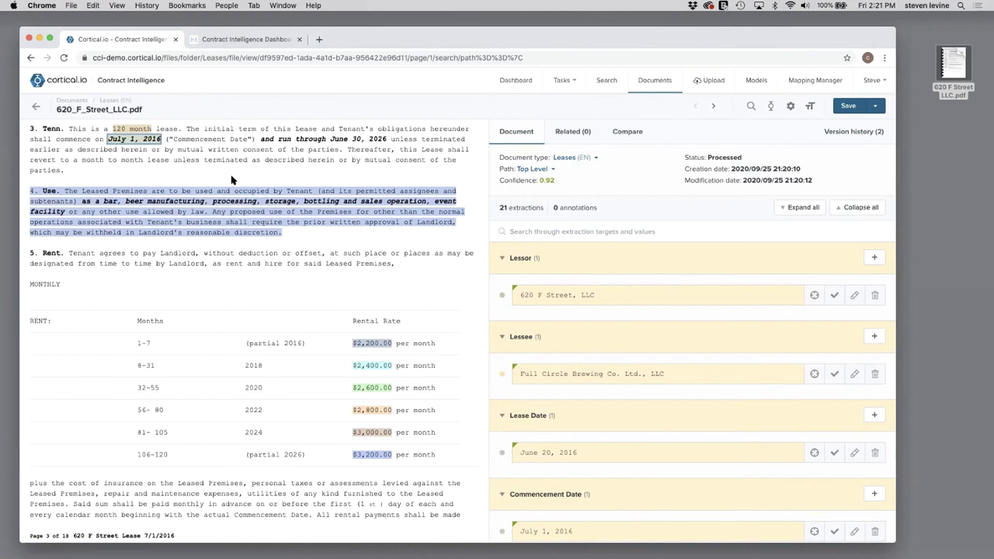
Locate the extracted Description value in the lease text.
{"action": "scroll", "coordinate": [533, 327], "scroll_direction": "down", "scroll_amount": 5}
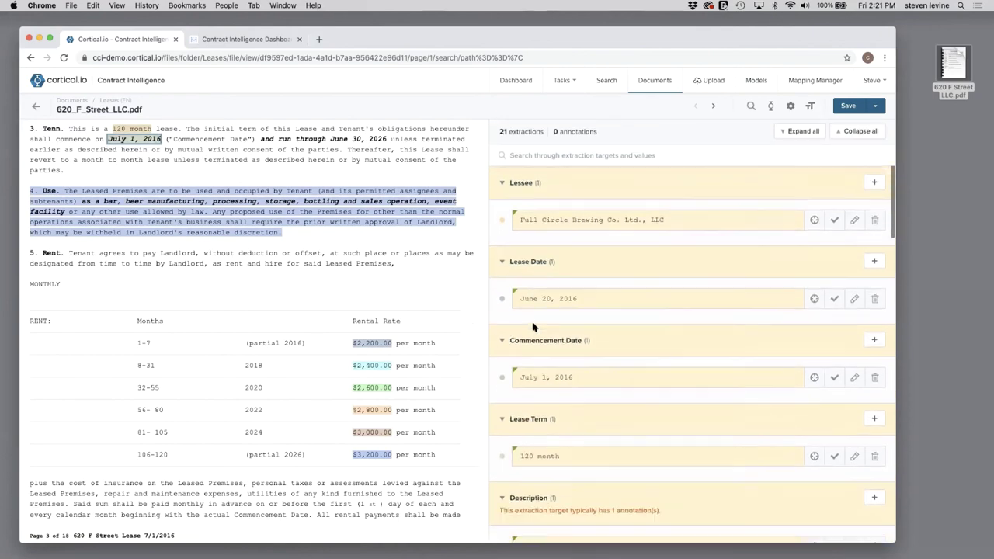
{"action": "scroll", "coordinate": [533, 327], "scroll_direction": "down", "scroll_amount": 5}
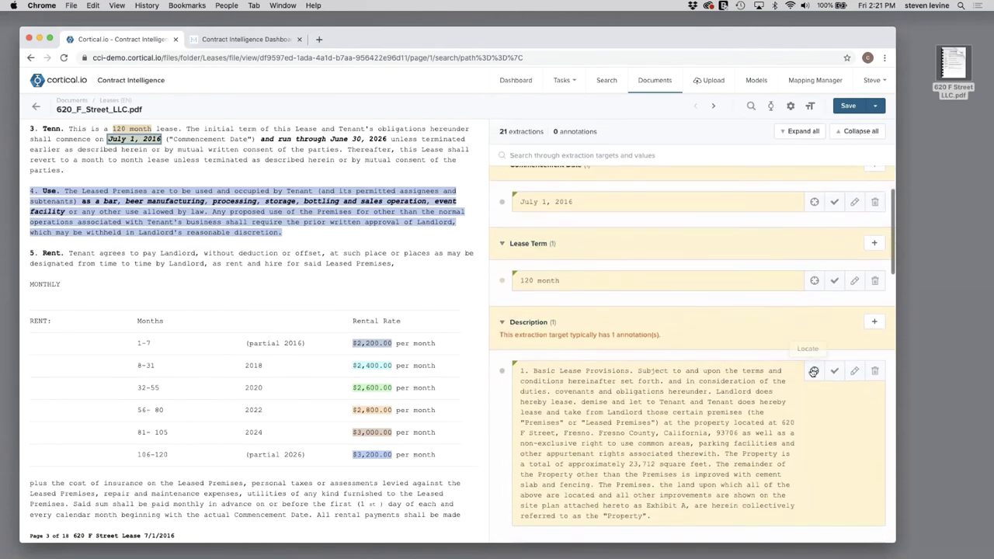
{"action": "left_click", "coordinate": [813, 371]}
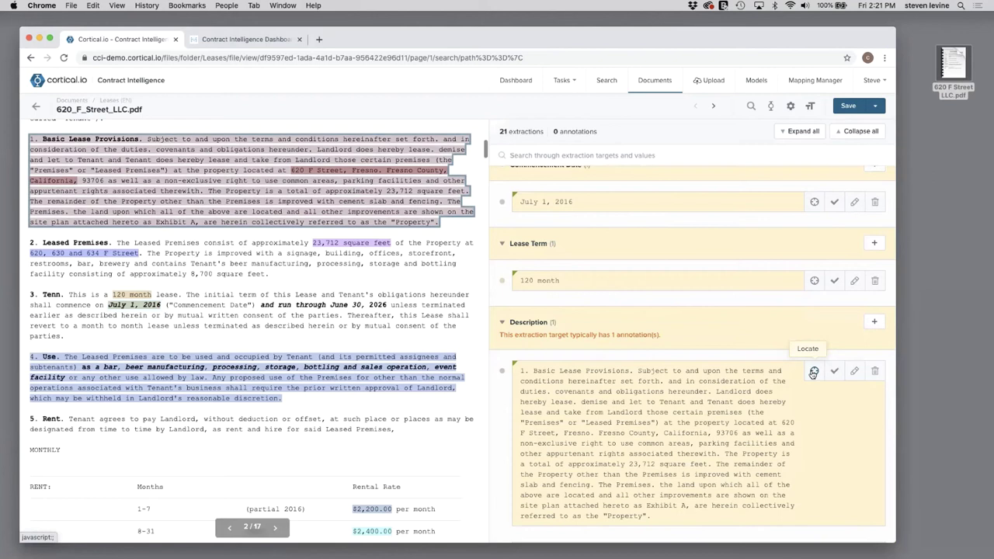
Mark the Leased Premises paragraph in section 2 of the lease as an additional Description annotation.
{"action": "scroll", "coordinate": [744, 460], "scroll_direction": "down", "scroll_amount": 2}
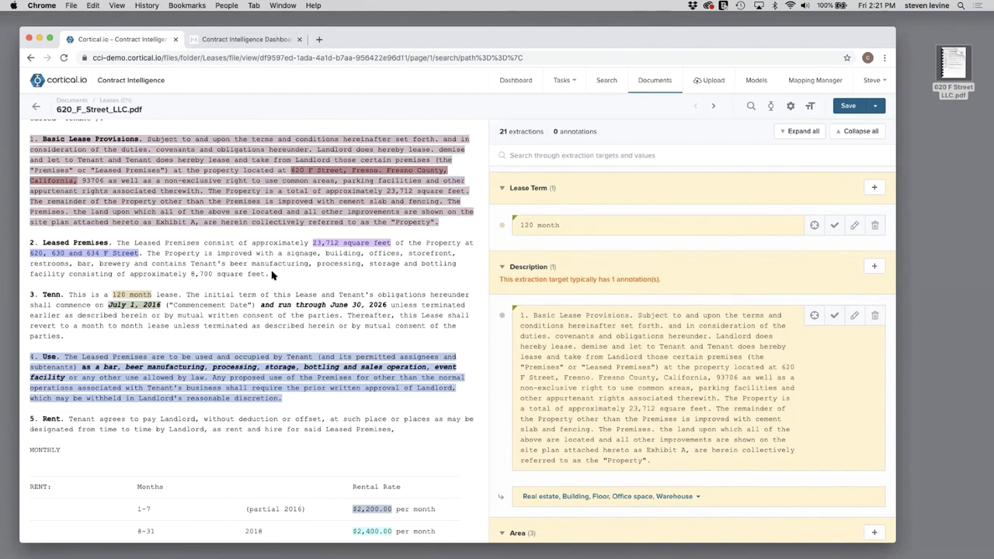
{"action": "left_click_drag", "start_coordinate": [271, 274], "coordinate": [41, 244]}
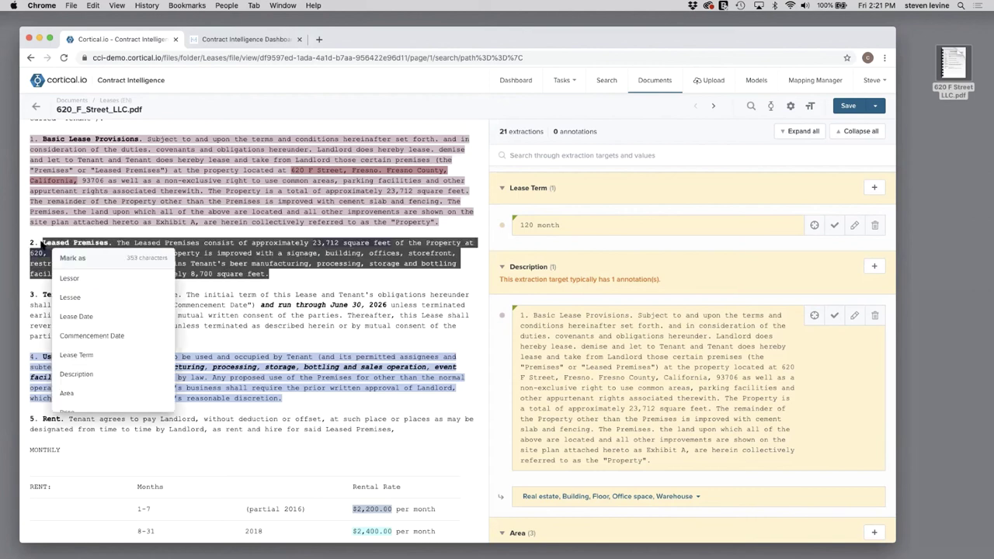
{"action": "left_click", "coordinate": [105, 373]}
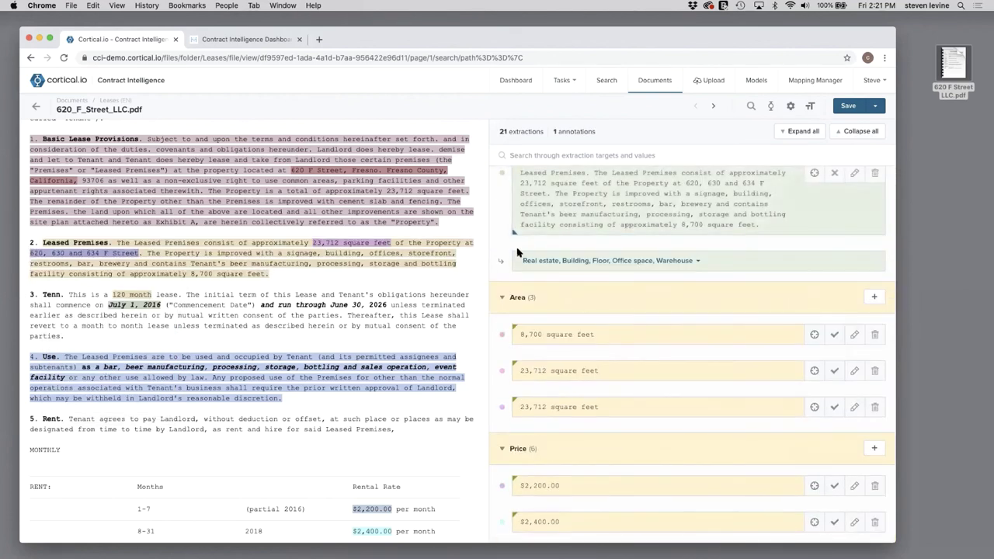
Approve the extracted Lessor value, then locate the Lessee value in the lease text and approve it too.
{"action": "scroll", "coordinate": [549, 269], "scroll_direction": "down", "scroll_amount": 2}
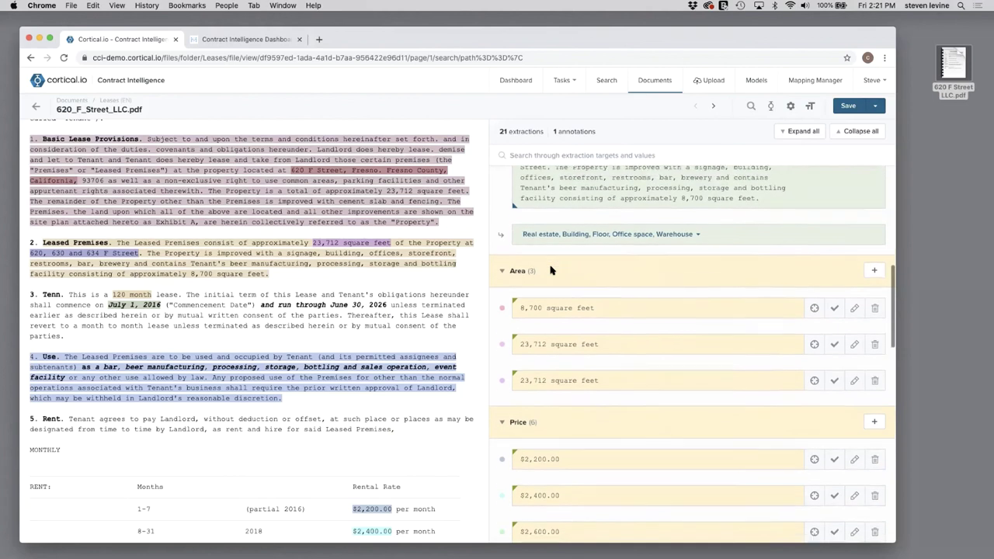
{"action": "scroll", "coordinate": [550, 270], "scroll_direction": "up", "scroll_amount": 3}
{"action": "scroll", "coordinate": [551, 269], "scroll_direction": "up", "scroll_amount": 10}
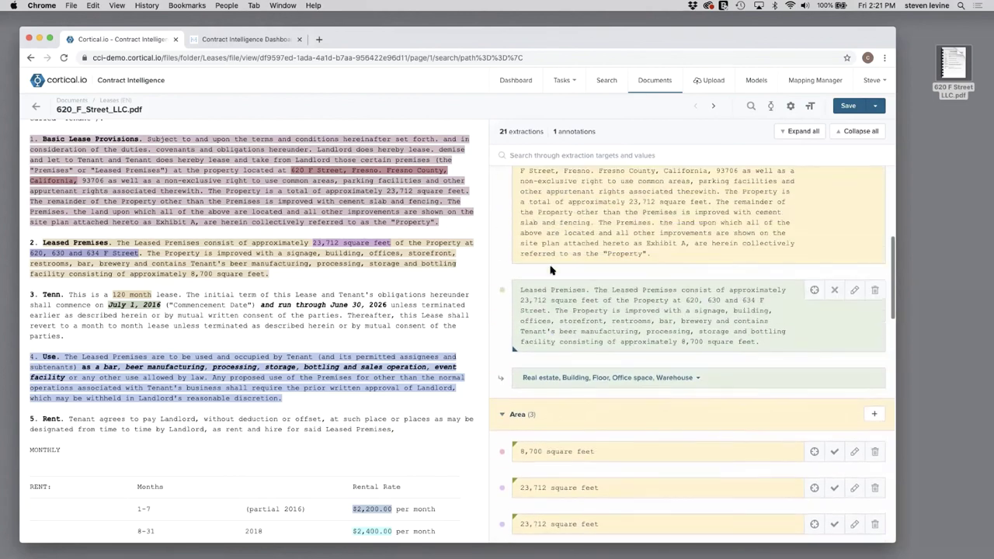
{"action": "scroll", "coordinate": [550, 269], "scroll_direction": "up", "scroll_amount": 5}
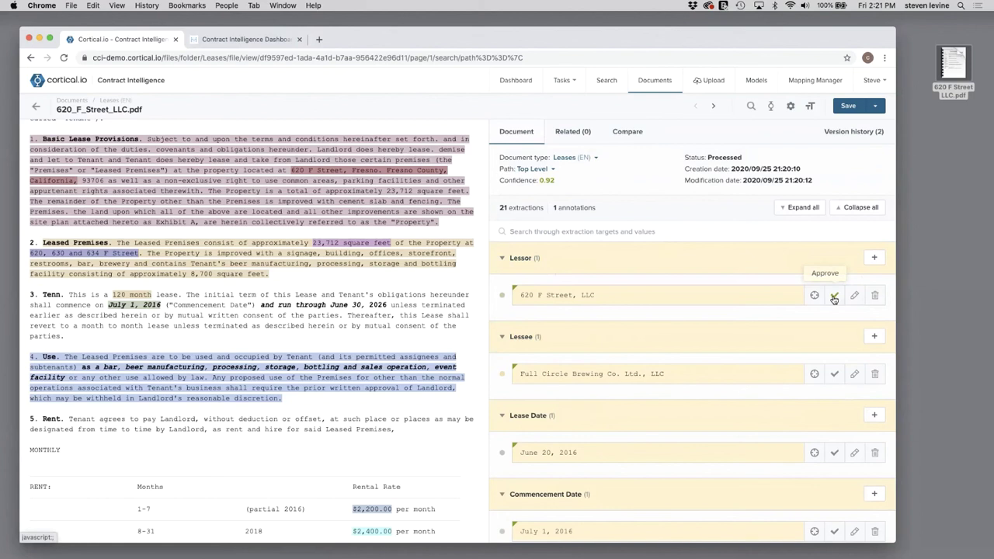
{"action": "left_click", "coordinate": [834, 297]}
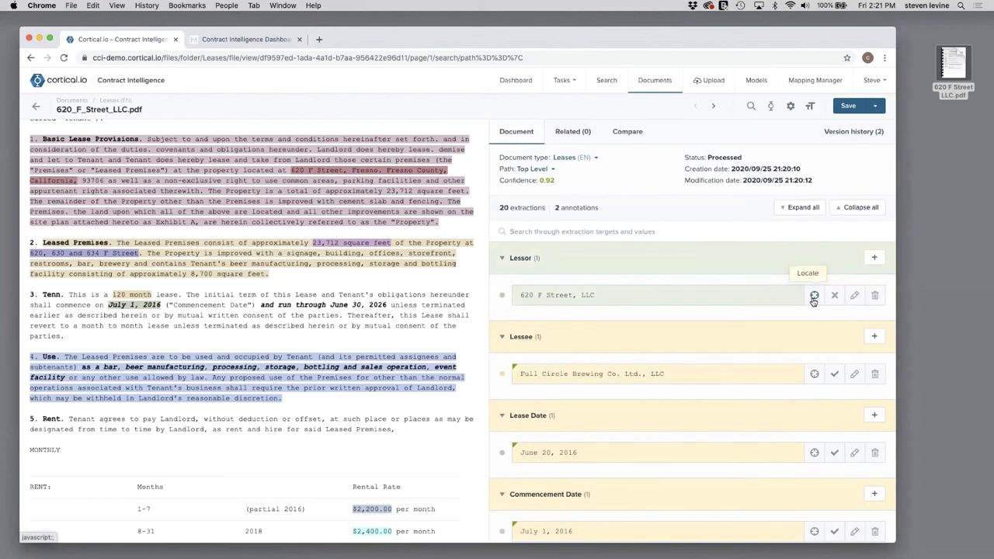
{"action": "left_click", "coordinate": [813, 374]}
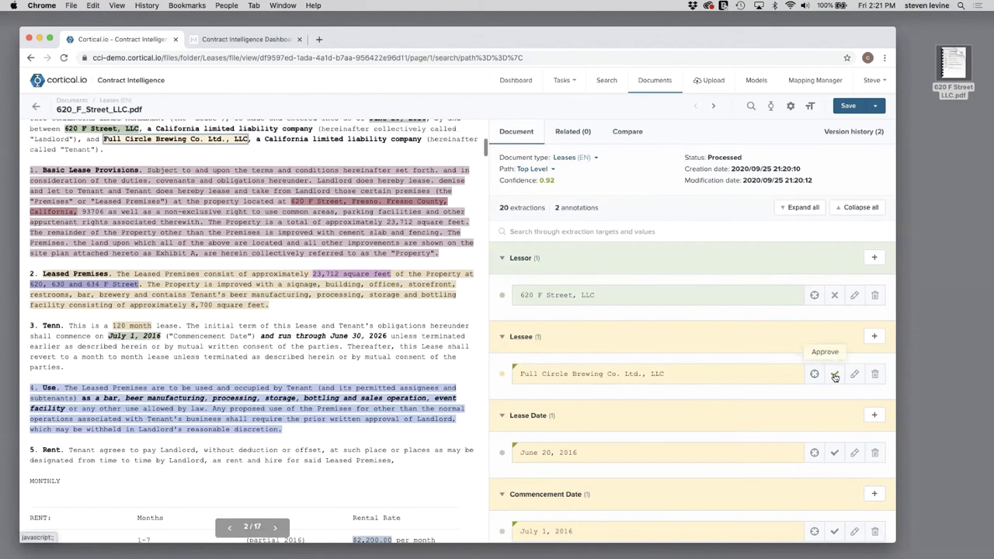
{"action": "left_click", "coordinate": [833, 375]}
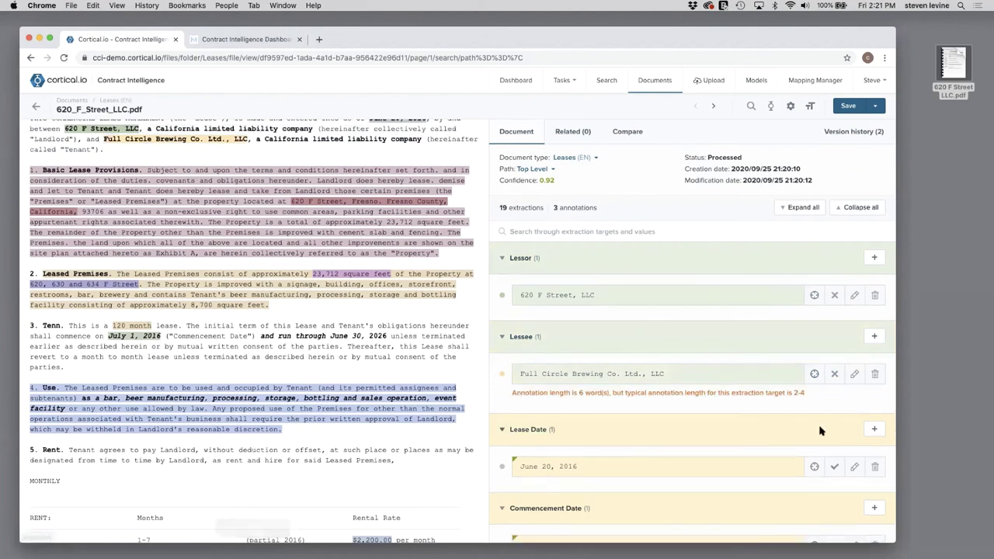
{"action": "scroll", "coordinate": [821, 431], "scroll_direction": "down", "scroll_amount": 2}
{"action": "scroll", "coordinate": [821, 431], "scroll_direction": "up", "scroll_amount": 2}
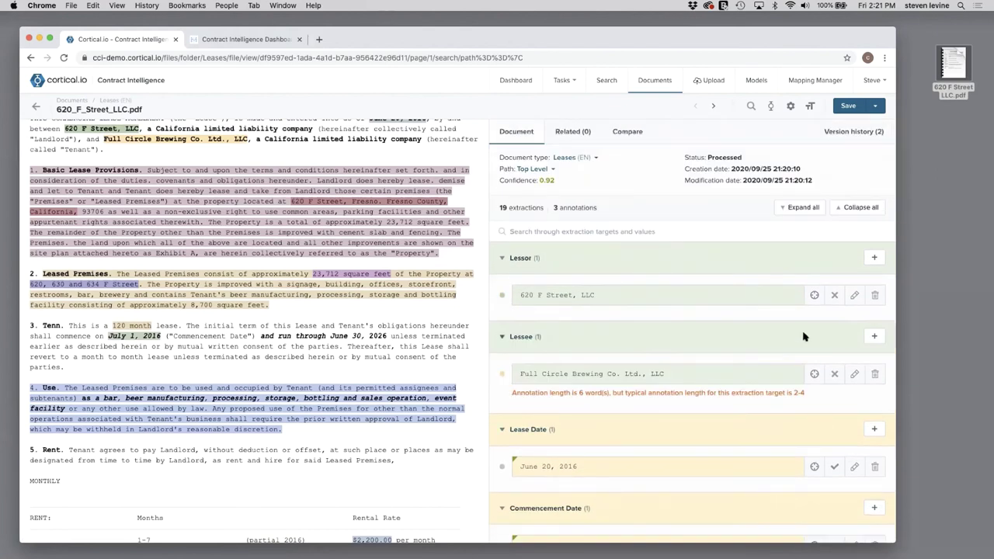
Save the lease's annotation and approvals and close the document without marking it as reviewed.
{"action": "left_click", "coordinate": [875, 107]}
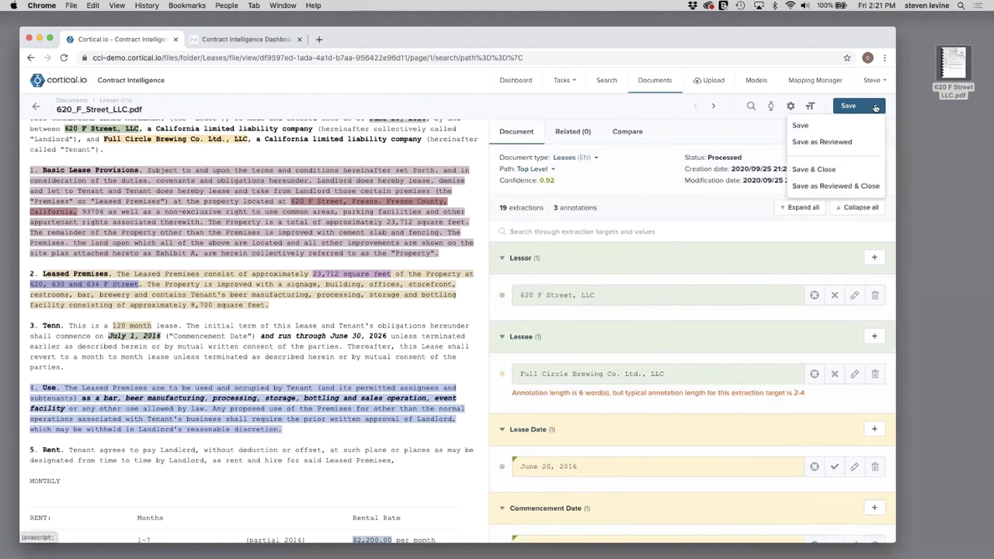
{"action": "left_click", "coordinate": [829, 169]}
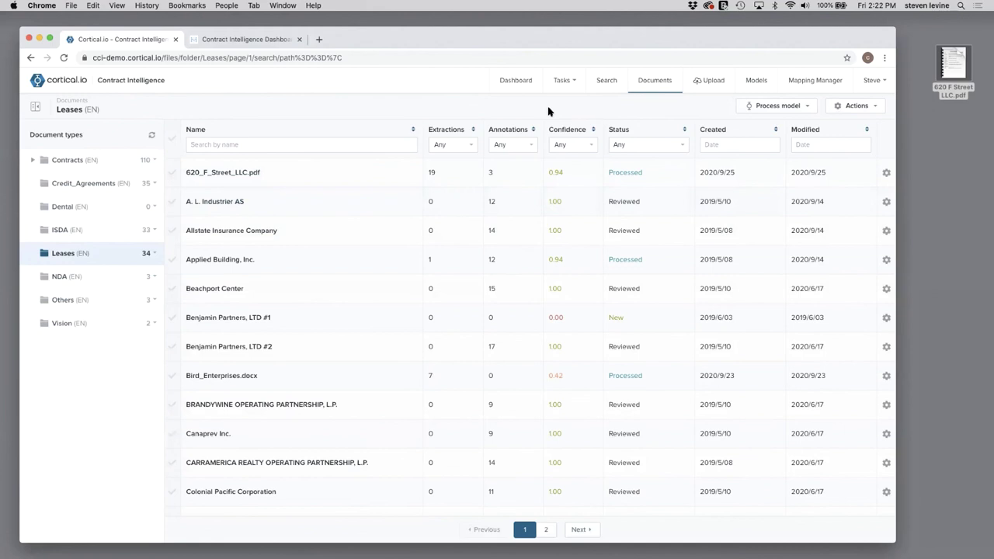
Run a semantic search for "plane" across the Leases documents.
{"action": "left_click", "coordinate": [604, 80]}
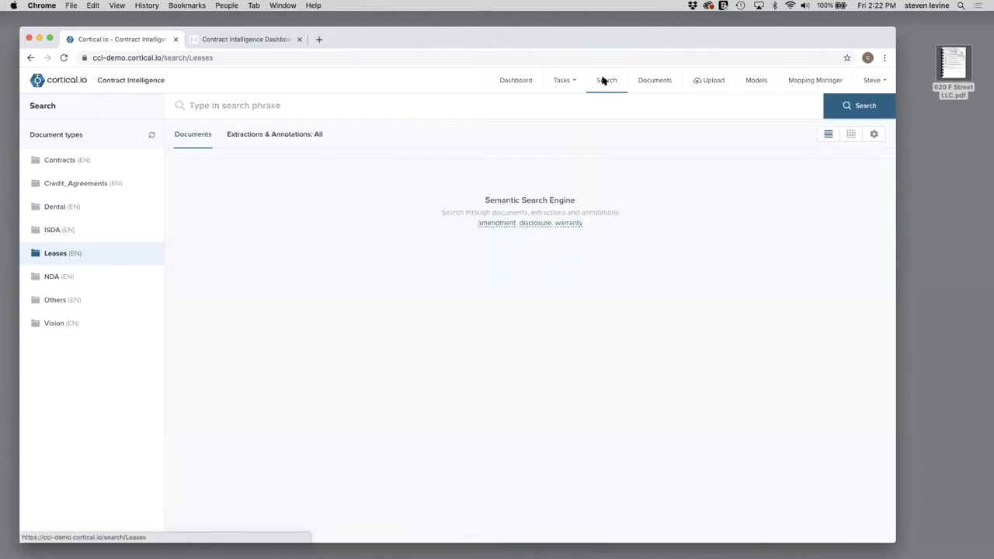
{"action": "left_click", "coordinate": [372, 106]}
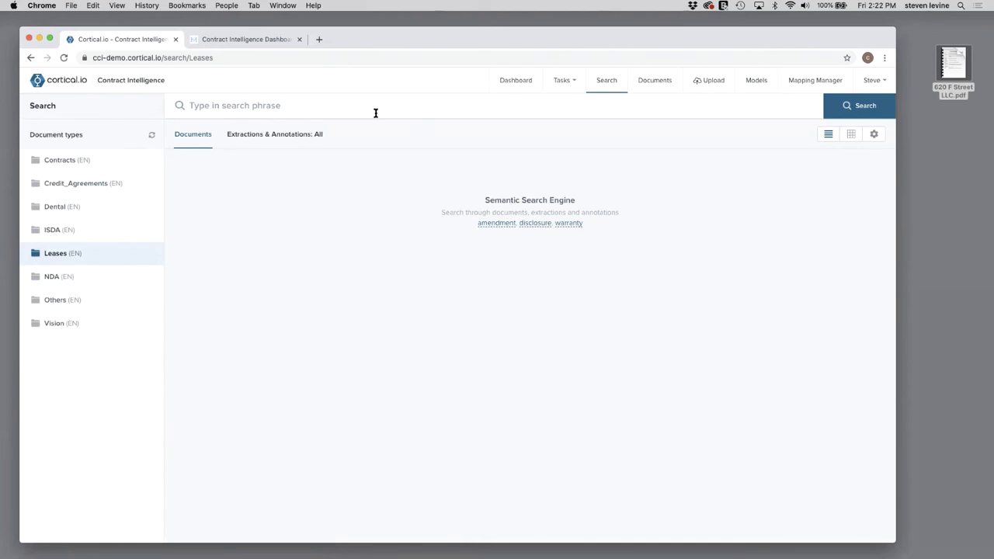
{"action": "type", "text": "plane"}
{"action": "key", "text": "Return"}
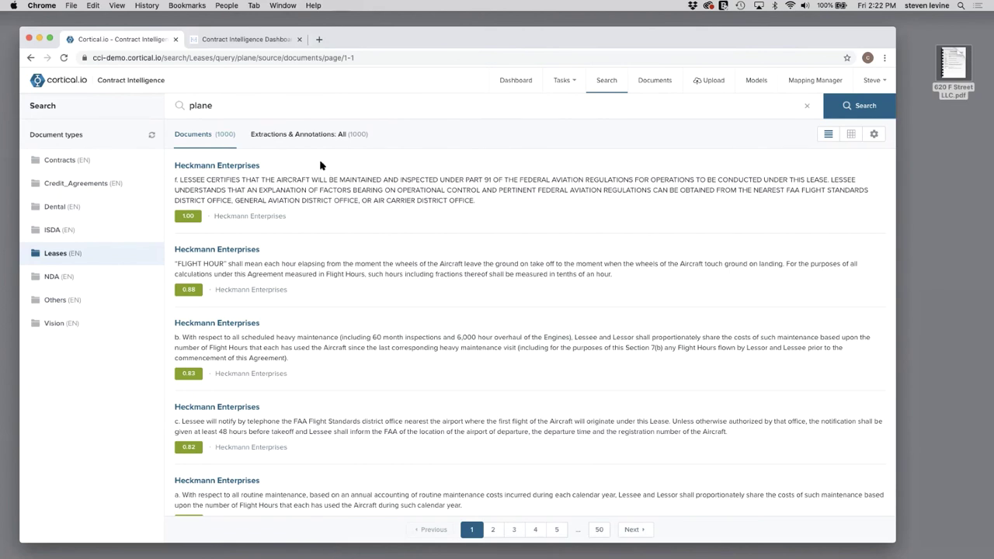
Look through the matching extractions and annotations and open the Falcon Again Inc. lease from its Description result.
{"action": "left_click", "coordinate": [291, 135]}
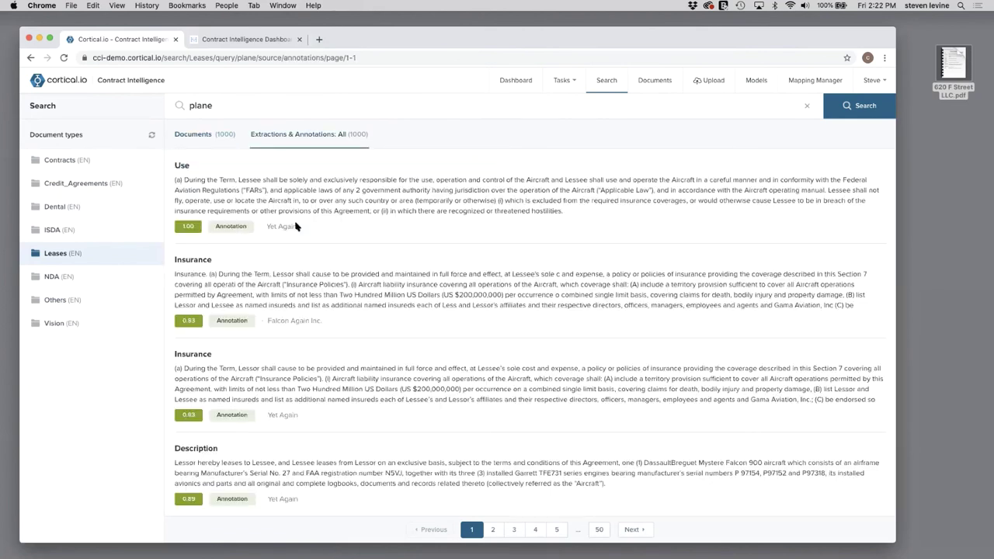
{"action": "scroll", "coordinate": [288, 285], "scroll_direction": "down", "scroll_amount": 3}
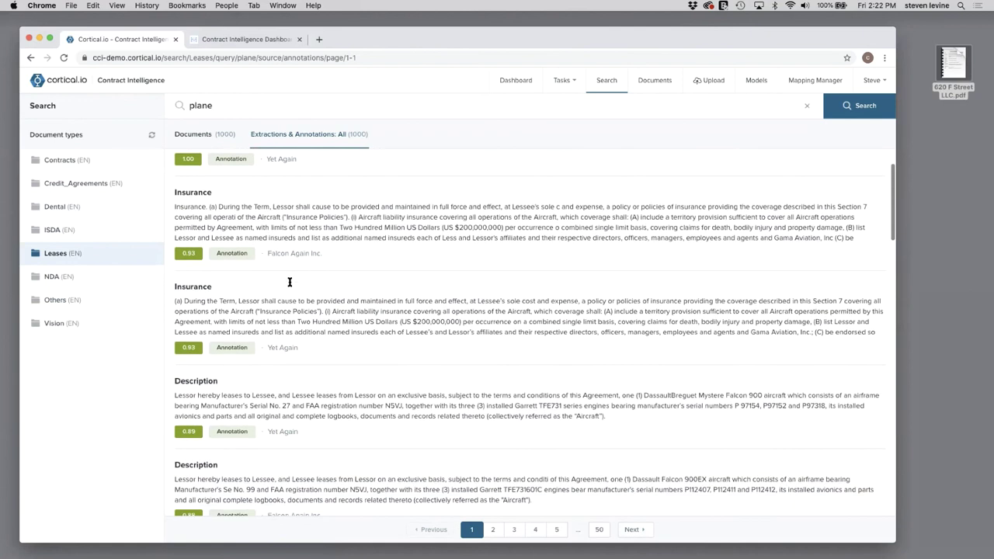
{"action": "scroll", "coordinate": [288, 284], "scroll_direction": "down", "scroll_amount": 4}
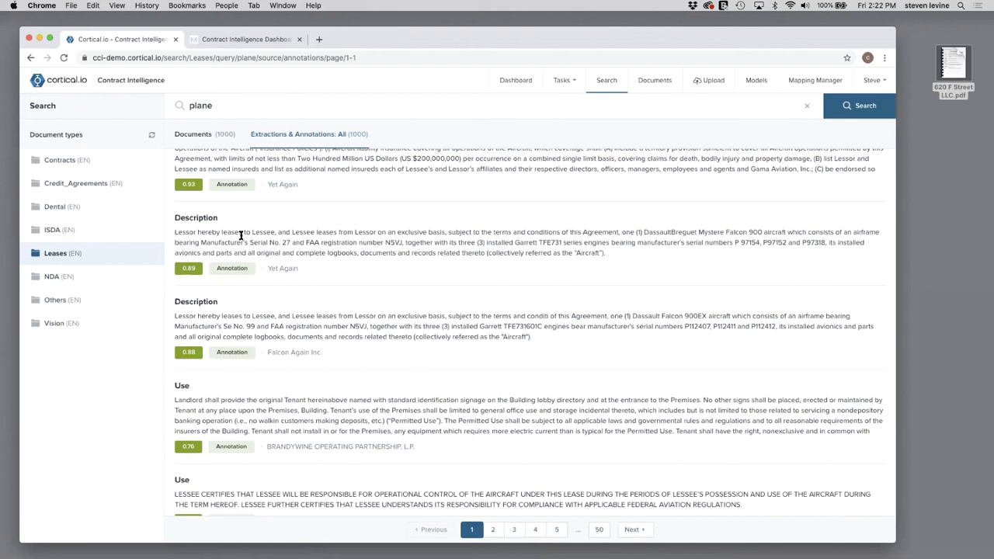
{"action": "left_click", "coordinate": [294, 353]}
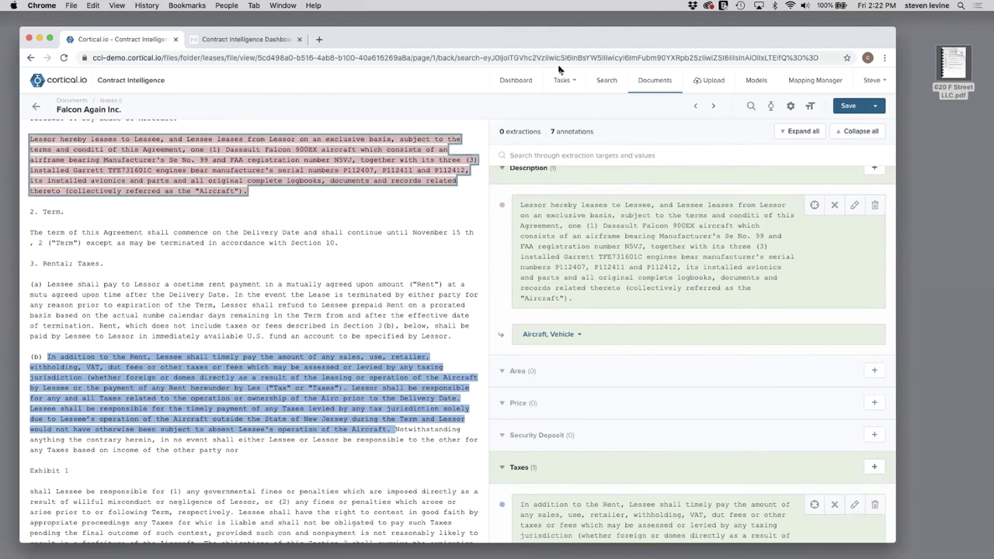
Open BJS_Insurance_Mutual_NDA_2020.docx from the NDA documents and compare it with J&S_Productions_Mutual_NDA_2018.docx.
{"action": "left_click", "coordinate": [649, 80]}
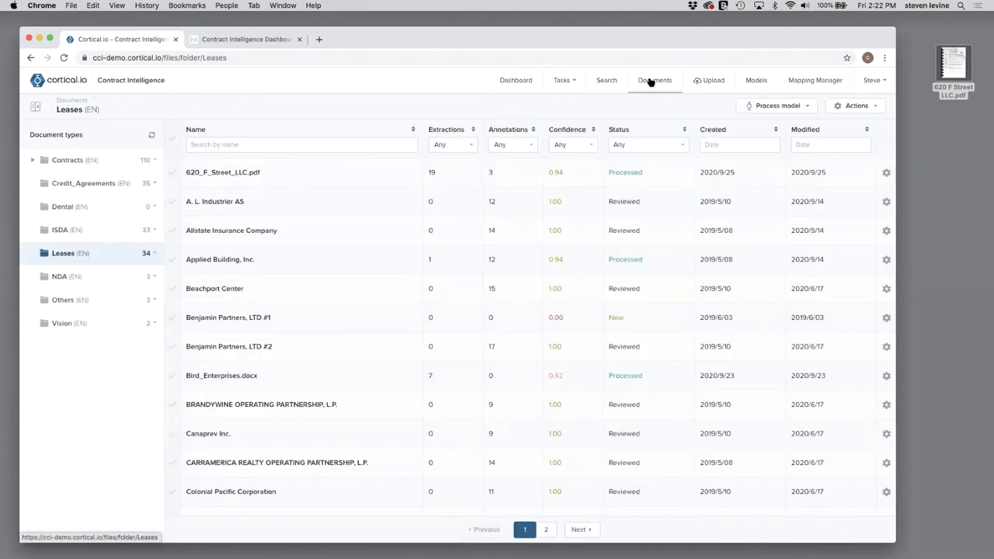
{"action": "left_click", "coordinate": [59, 279]}
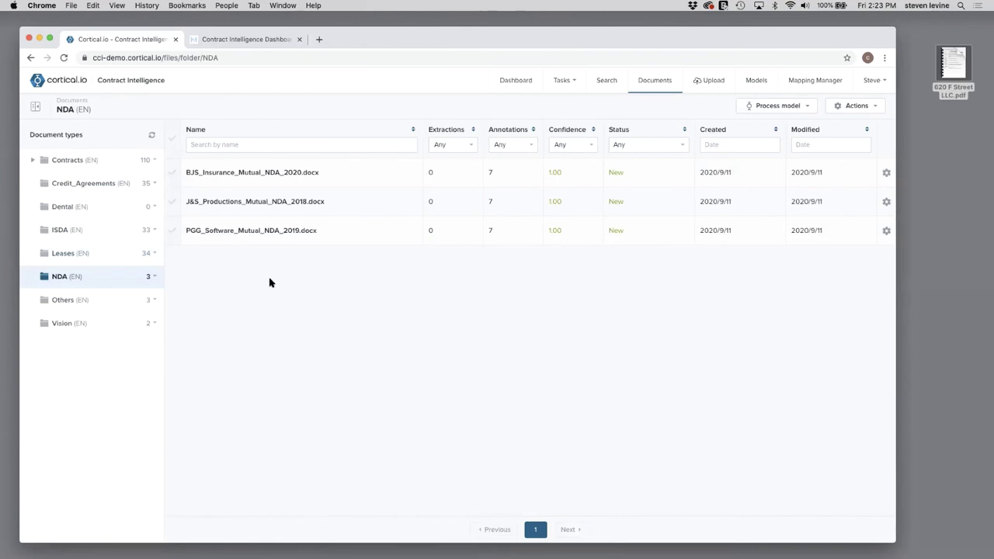
{"action": "left_click", "coordinate": [259, 176]}
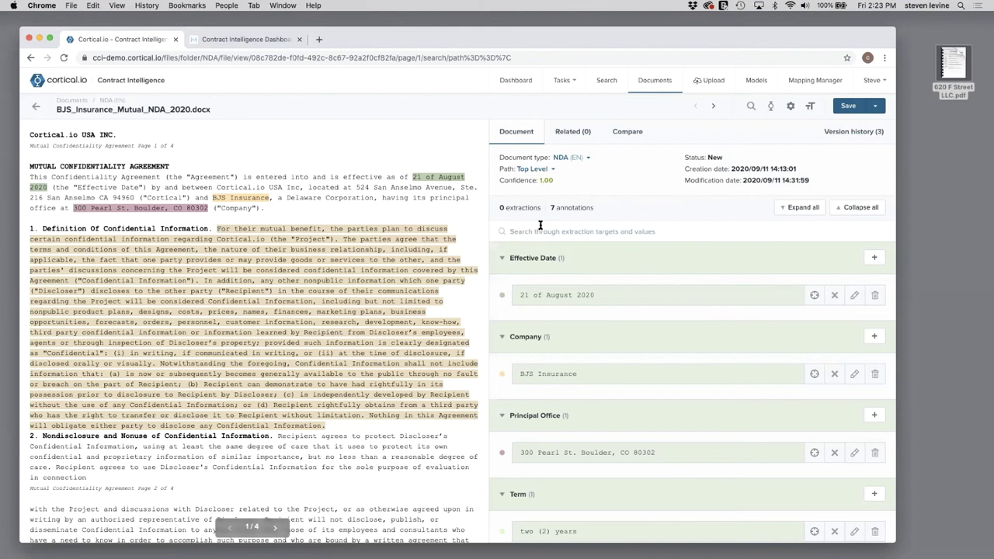
{"action": "left_click", "coordinate": [627, 132]}
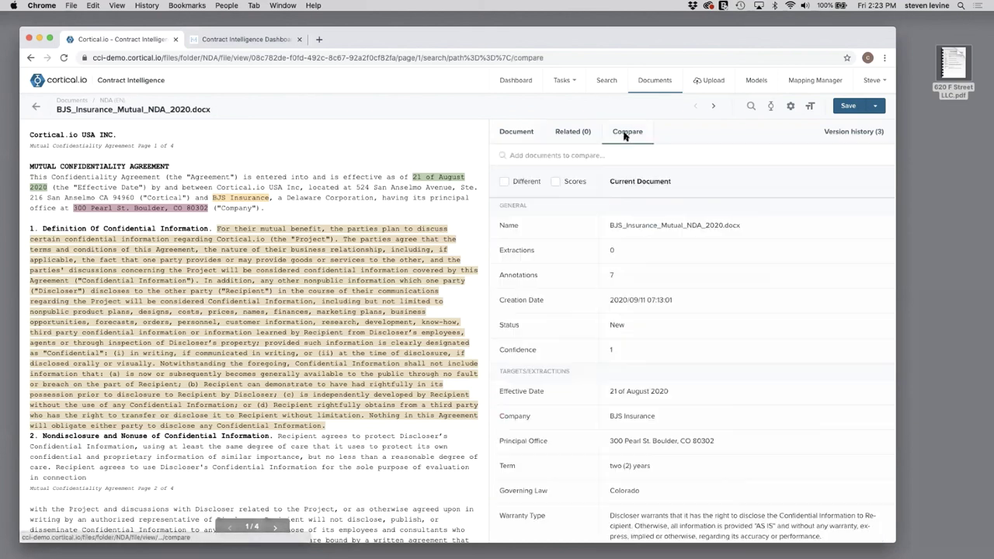
{"action": "left_click", "coordinate": [549, 156]}
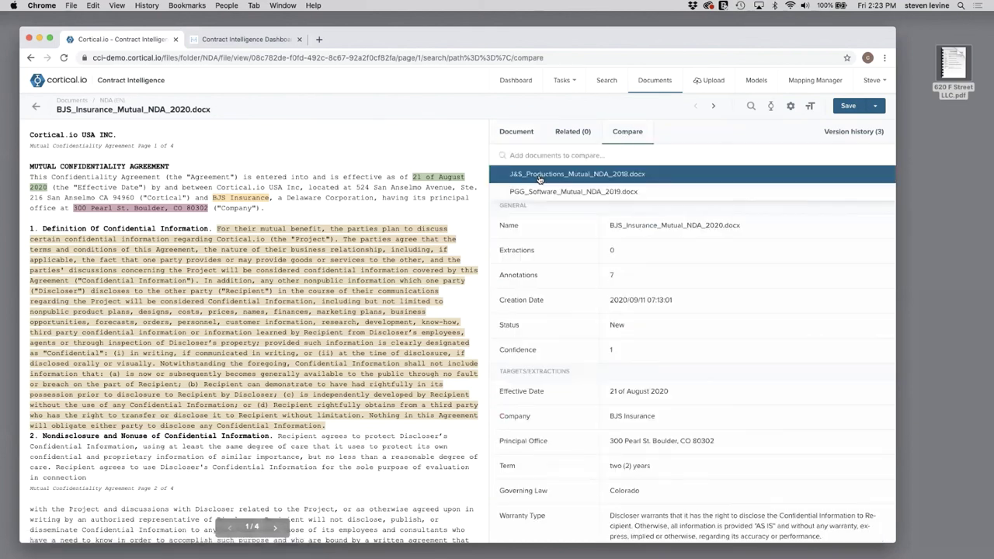
{"action": "left_click", "coordinate": [540, 177]}
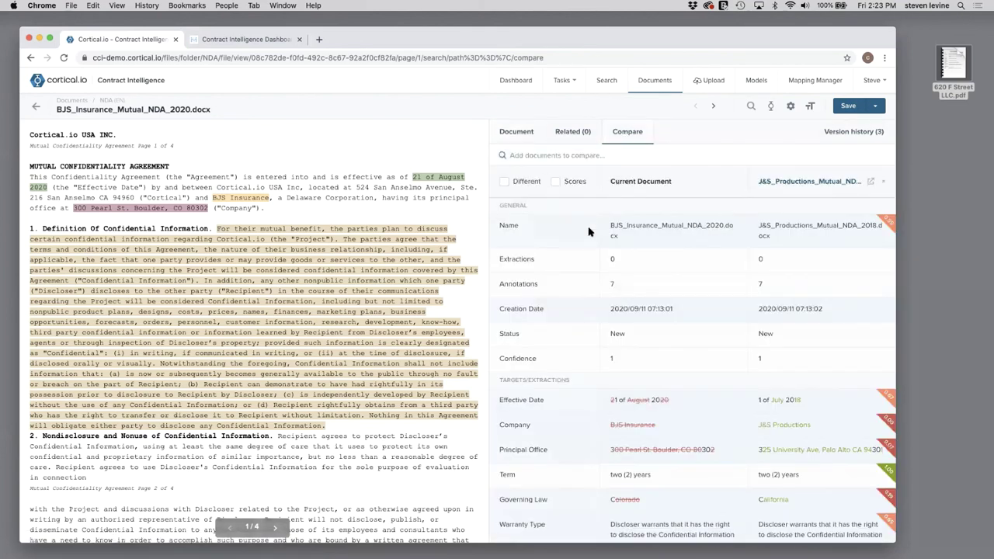
Examine the differences and similarity scores between the two NDAs, from Effective Date down to Definition of Confidential Information.
{"action": "scroll", "coordinate": [593, 245], "scroll_direction": "down", "scroll_amount": 2}
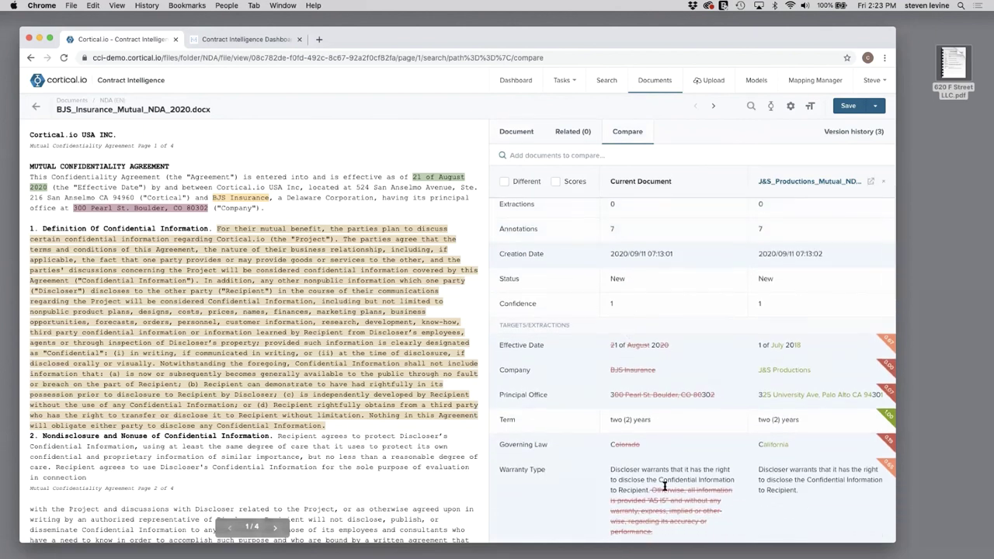
{"action": "scroll", "coordinate": [664, 487], "scroll_direction": "down", "scroll_amount": 1}
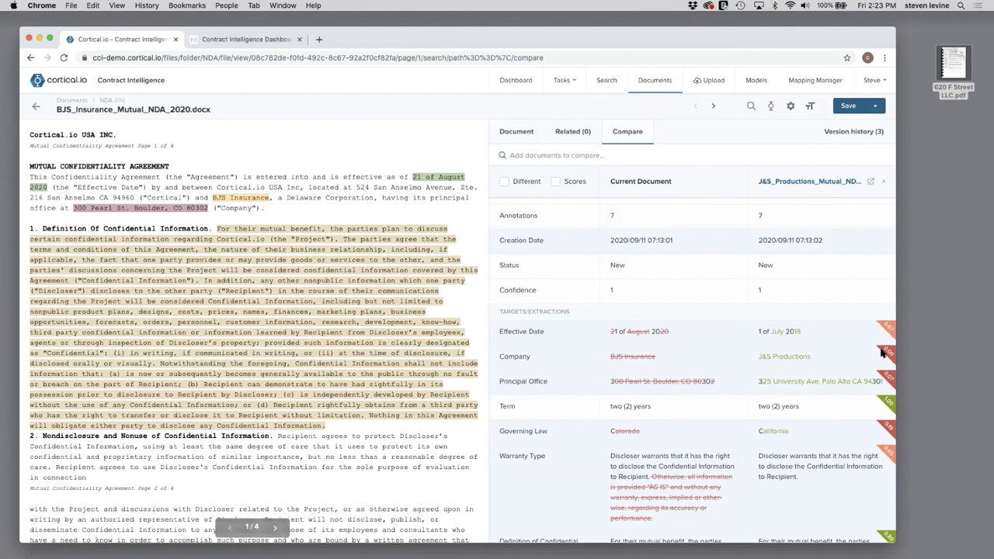
{"action": "scroll", "coordinate": [880, 351], "scroll_direction": "down", "scroll_amount": 5}
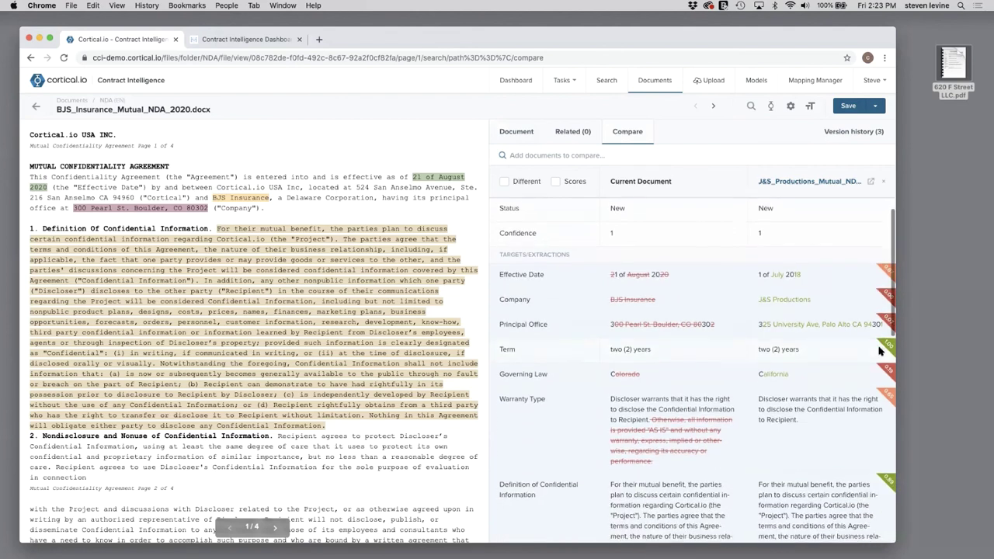
{"action": "scroll", "coordinate": [880, 351], "scroll_direction": "down", "scroll_amount": 2}
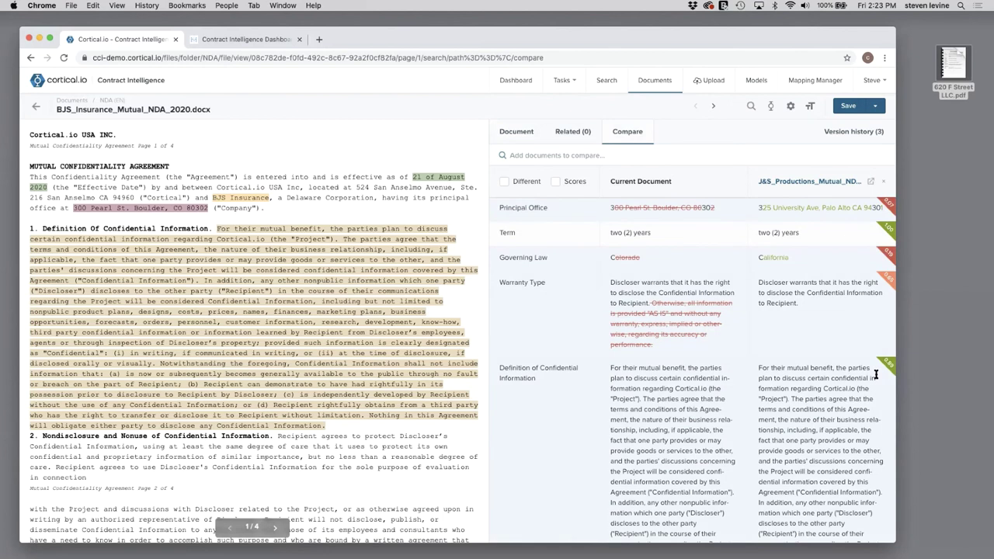
{"action": "scroll", "coordinate": [876, 375], "scroll_direction": "down", "scroll_amount": 15}
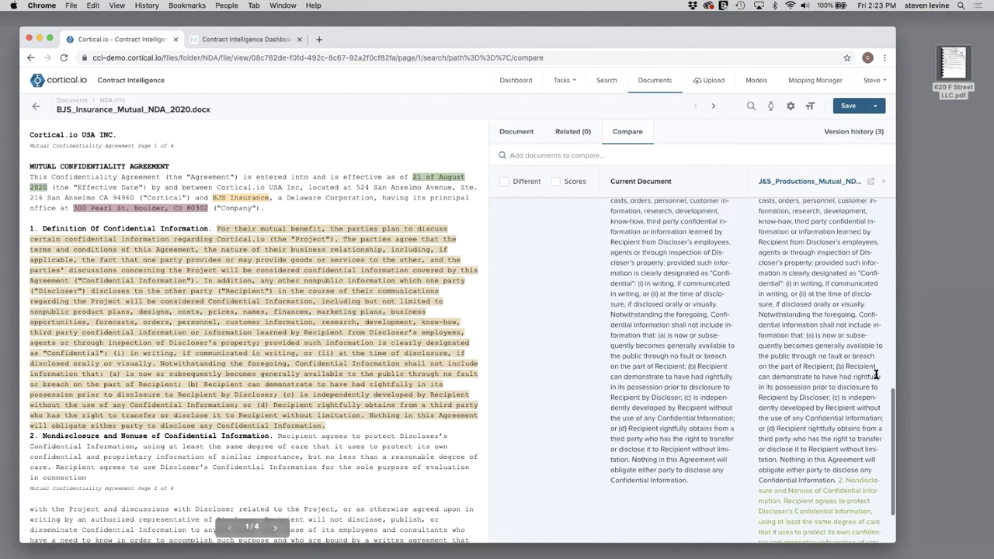
{"action": "scroll", "coordinate": [876, 375], "scroll_direction": "up", "scroll_amount": 10}
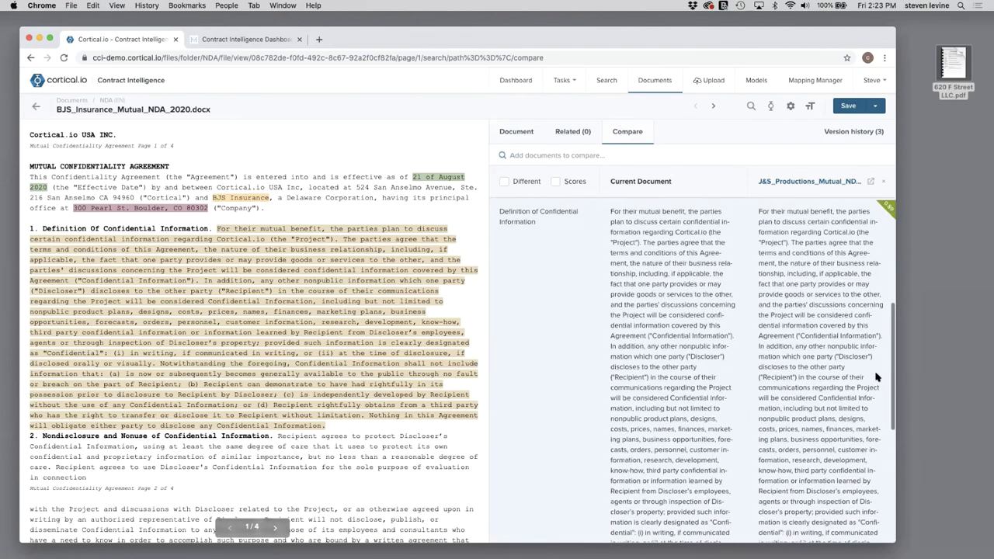
{"action": "scroll", "coordinate": [875, 377], "scroll_direction": "up", "scroll_amount": 2}
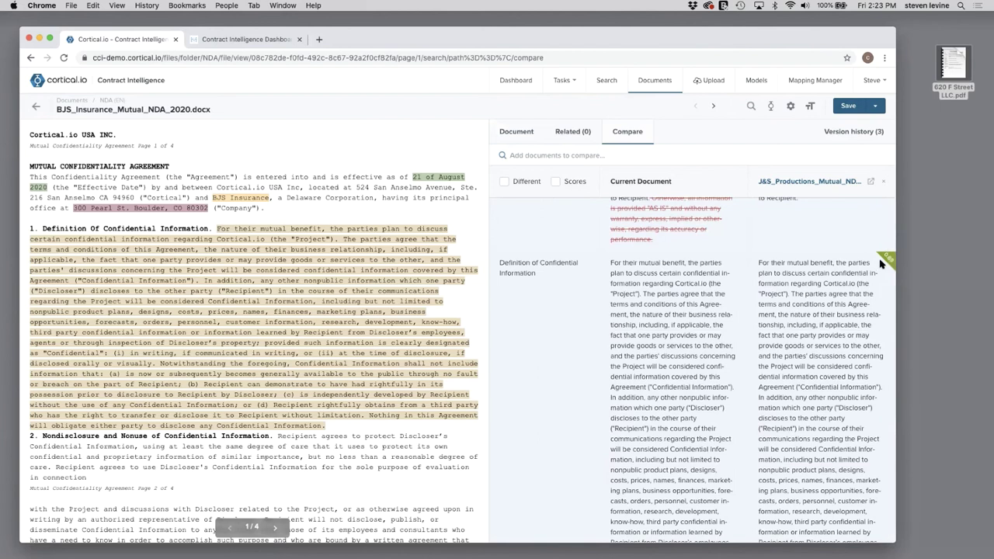
{"action": "scroll", "coordinate": [832, 387], "scroll_direction": "down", "scroll_amount": 10}
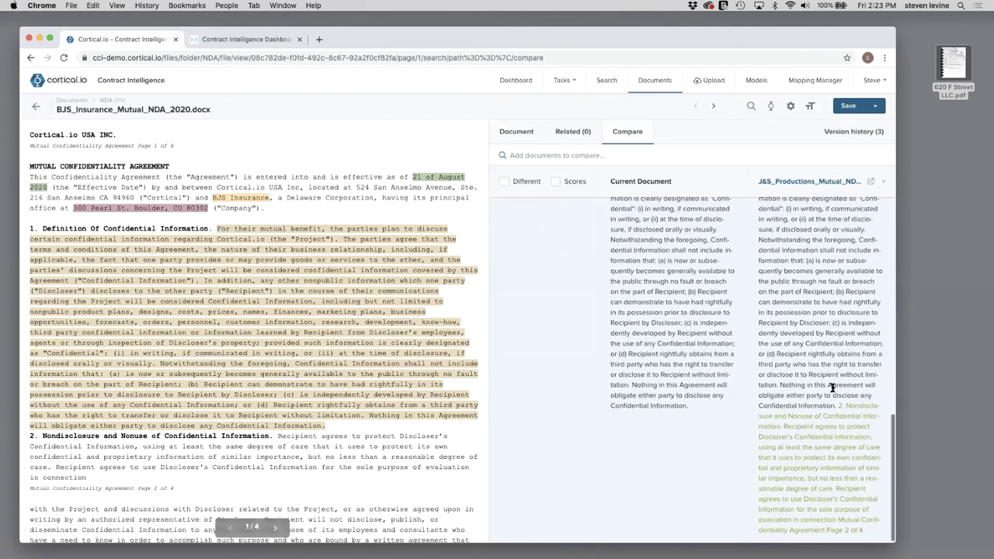
{"action": "scroll", "coordinate": [832, 388], "scroll_direction": "up", "scroll_amount": 10}
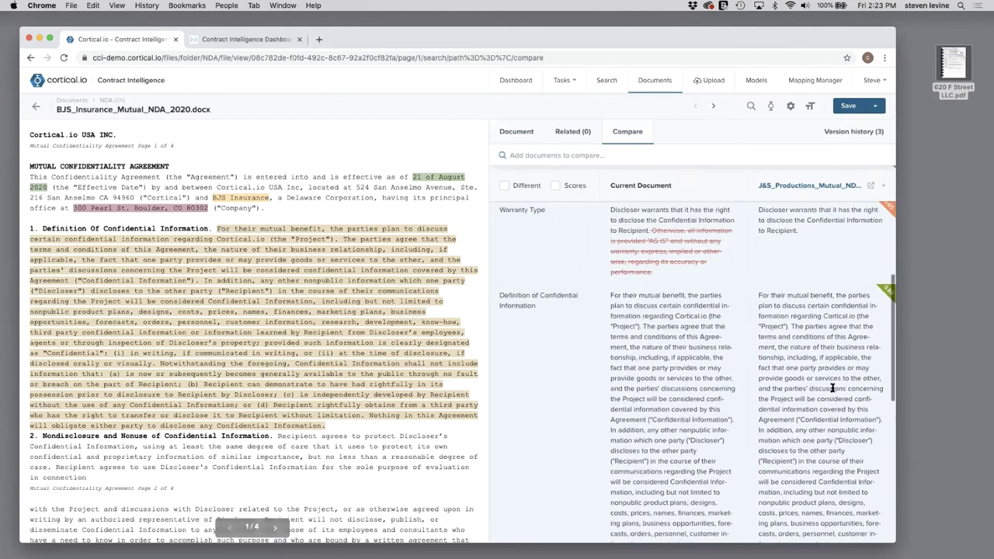
{"action": "scroll", "coordinate": [833, 387], "scroll_direction": "up", "scroll_amount": 8}
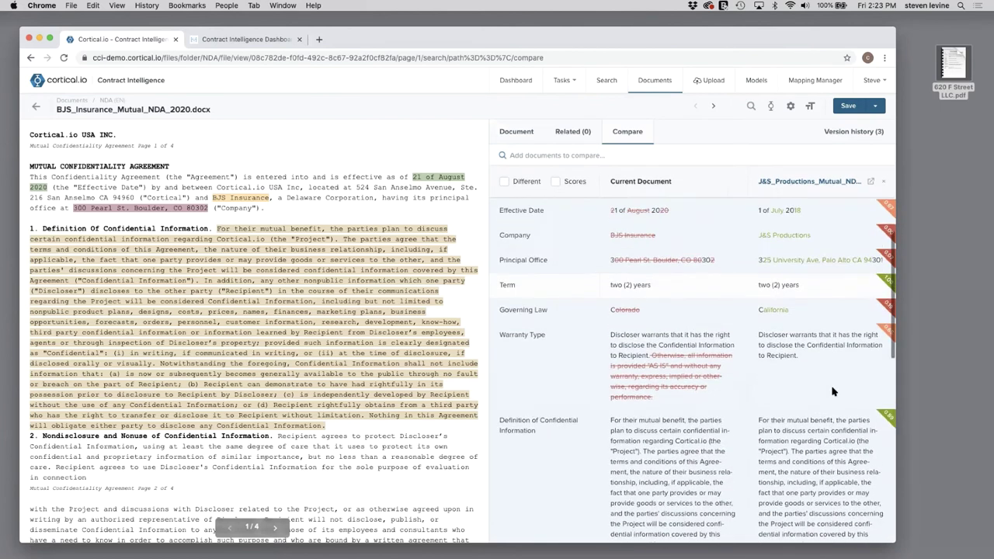
Add PGG_Software_Mutual_NDA_2019.docx as a third document in the comparison, then return to the NDA document list.
{"action": "left_click", "coordinate": [604, 155]}
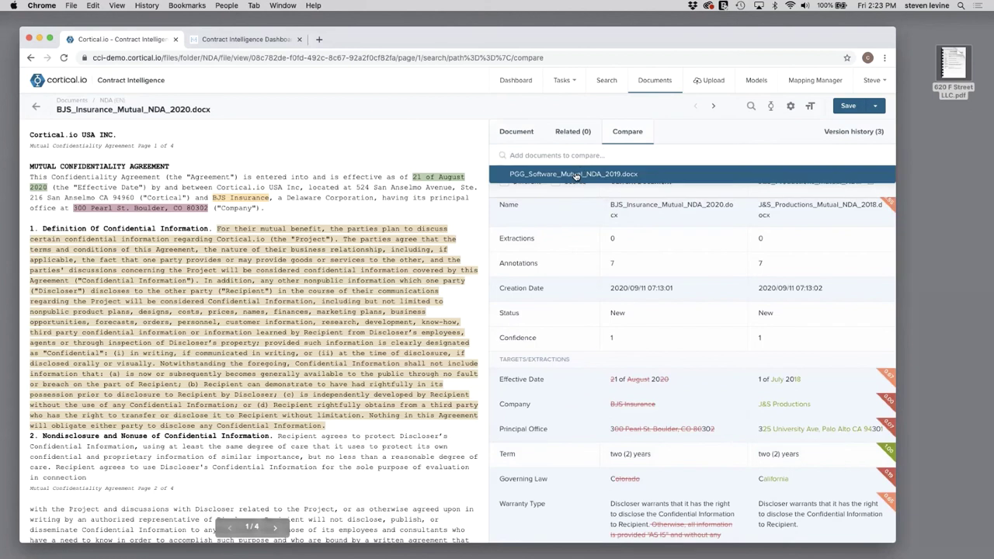
{"action": "left_click", "coordinate": [575, 174]}
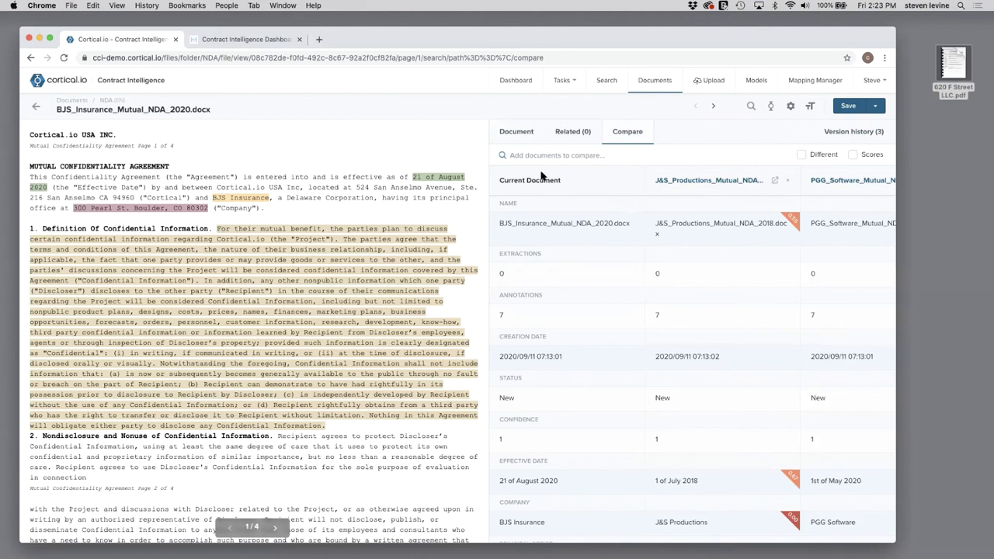
{"action": "left_click", "coordinate": [36, 109]}
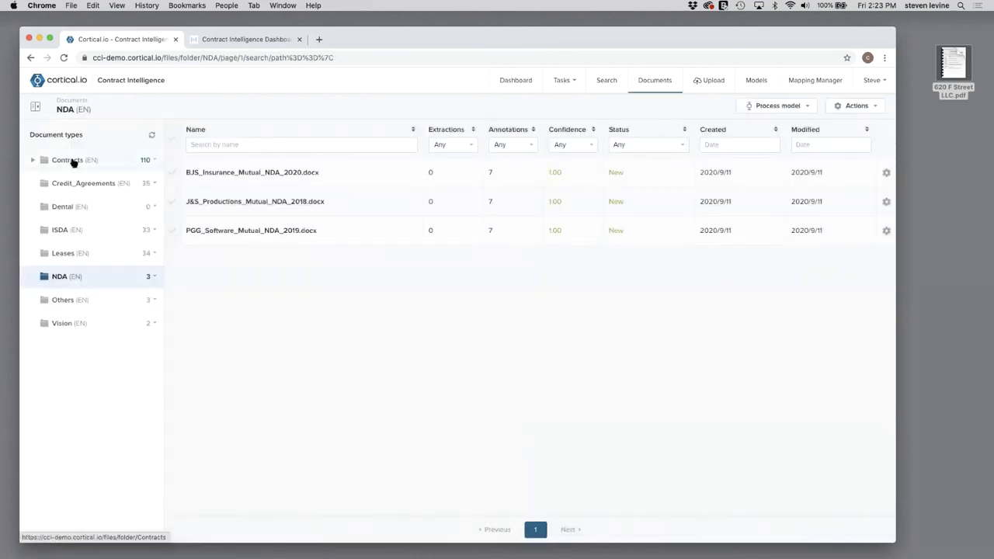
Filter the Contracts documents by the name "twitt" and open Twitter_2020_terms_of_service.pdf.
{"action": "left_click", "coordinate": [72, 161]}
{"action": "left_click", "coordinate": [247, 146]}
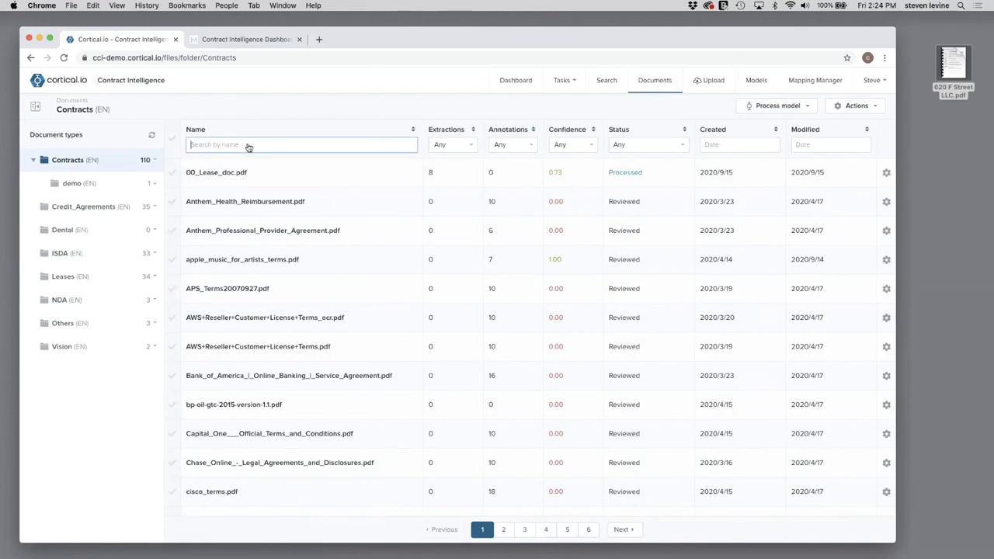
{"action": "type", "text": "twitt"}
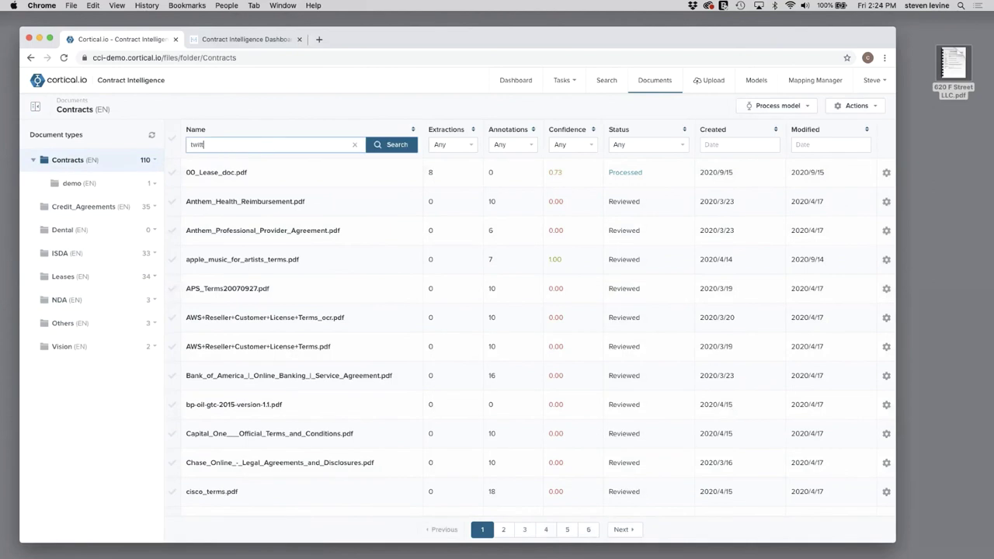
{"action": "key", "text": "Return"}
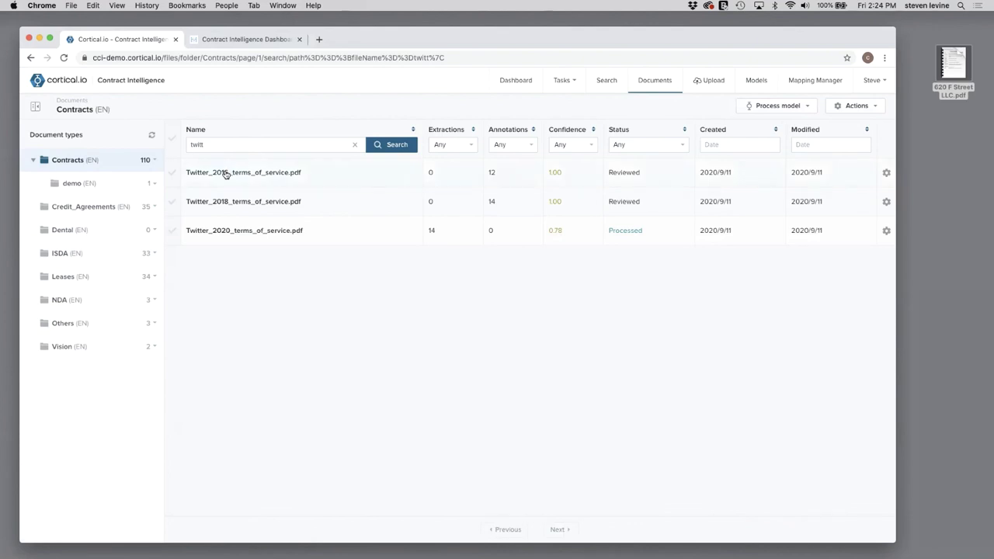
{"action": "left_click", "coordinate": [228, 231]}
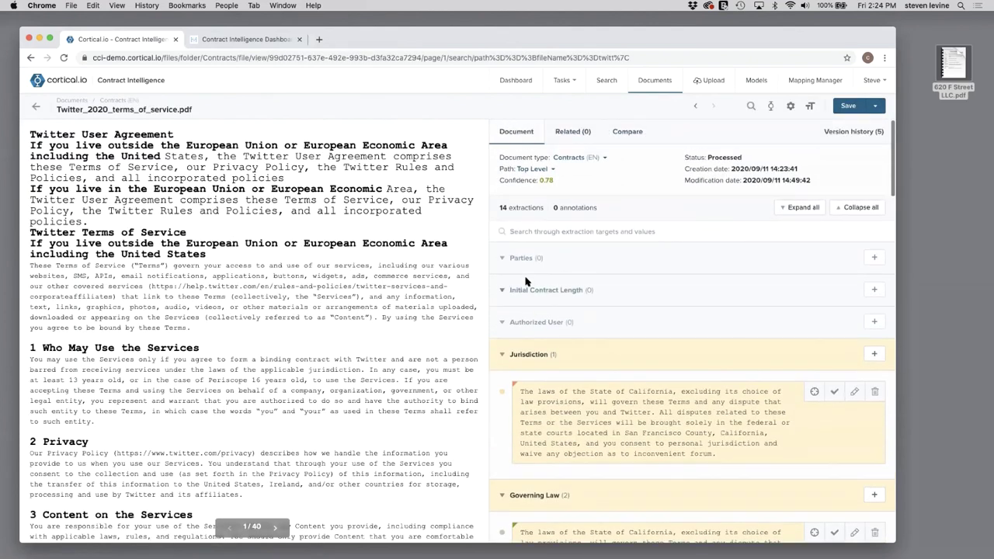
Compare the open Twitter terms with Twitter_2018_terms_of_service.pdf, finding it by searching for "twitter".
{"action": "left_click", "coordinate": [627, 132]}
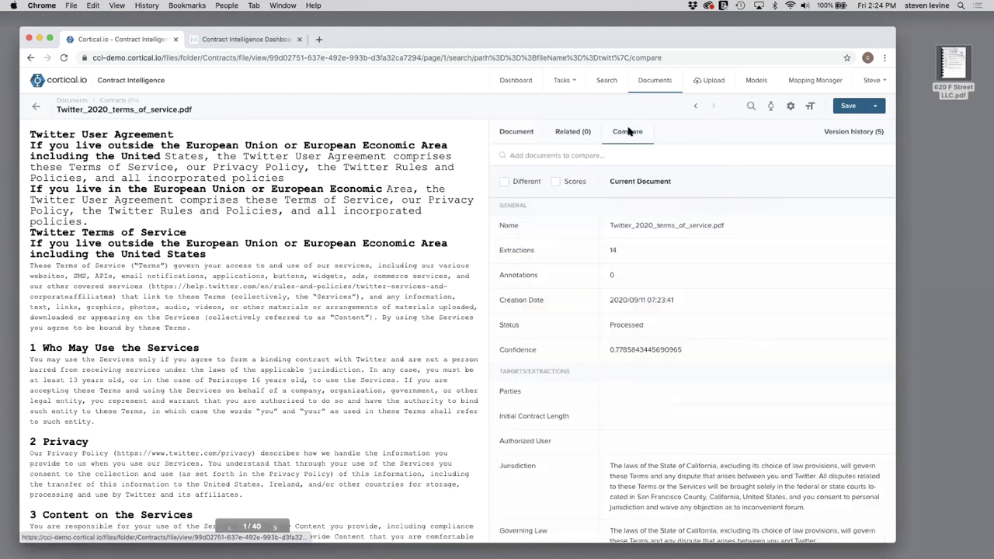
{"action": "left_click", "coordinate": [554, 156]}
{"action": "type", "text": "twitter"}
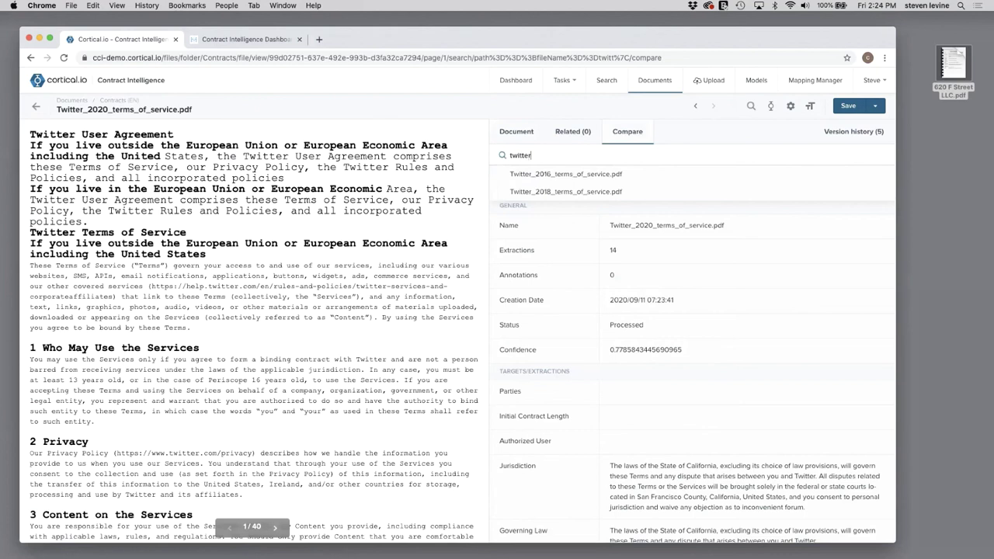
{"action": "left_click", "coordinate": [548, 191]}
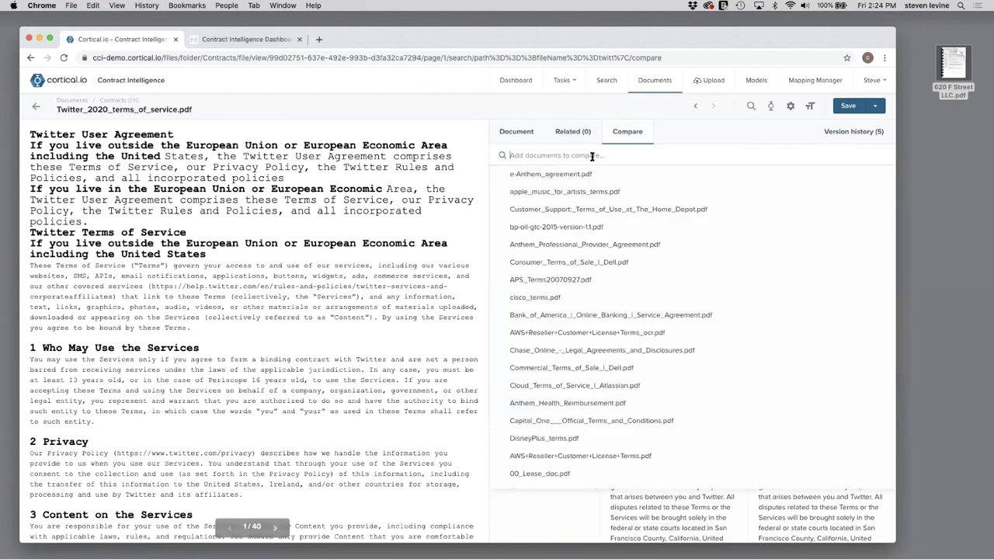
Add Twitter_2016_terms_of_service.pdf to the comparison, finding it by searching for "tw", and widen the comparison area to fit all three documents.
{"action": "type", "text": "tw"}
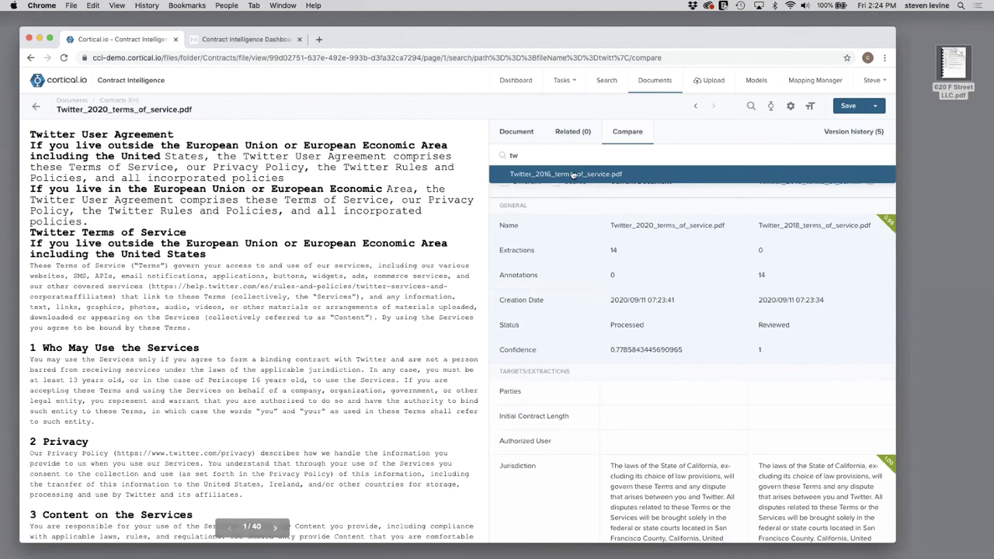
{"action": "left_click", "coordinate": [573, 174]}
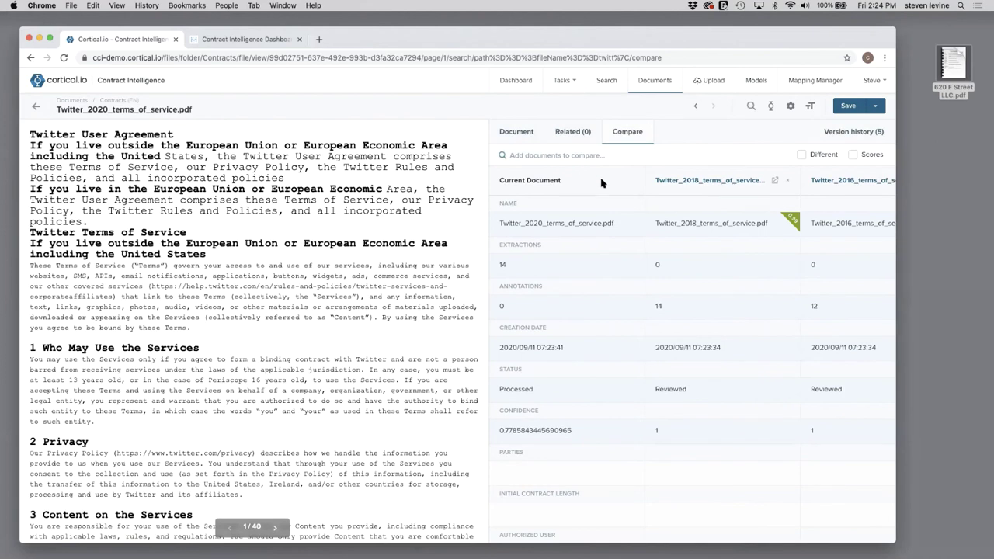
{"action": "scroll", "coordinate": [739, 262], "scroll_direction": "right", "scroll_amount": 3}
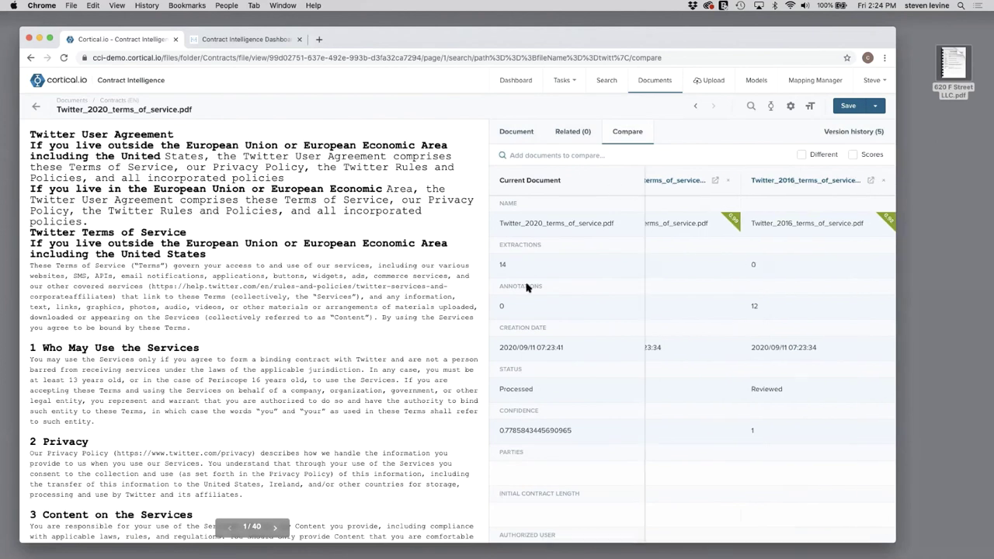
{"action": "left_click_drag", "start_coordinate": [489, 287], "coordinate": [363, 289]}
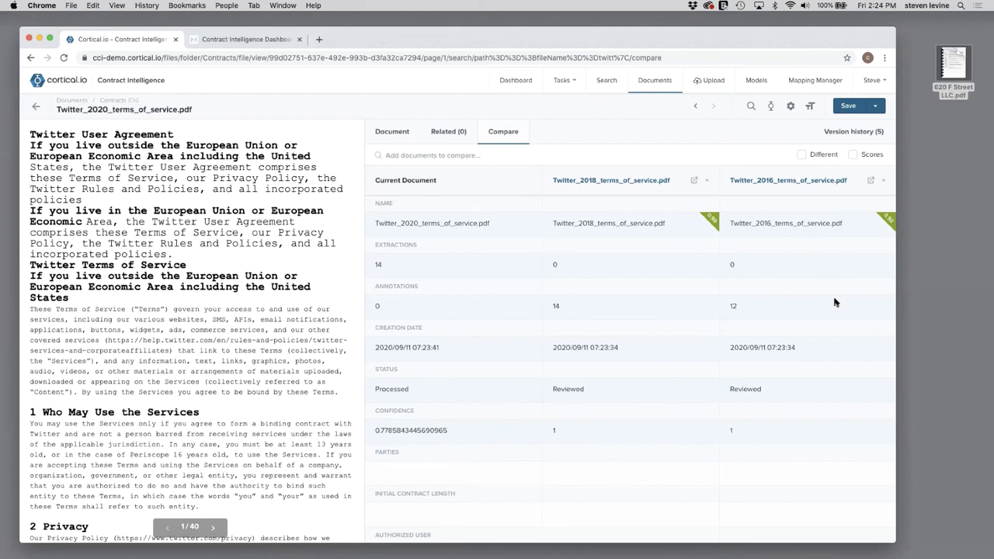
Examine the clause differences and similarity scores across the three Twitter terms versions, from Jurisdiction down to Contact Method, then back at Warranty.
{"action": "scroll", "coordinate": [831, 301], "scroll_direction": "down", "scroll_amount": 1}
{"action": "scroll", "coordinate": [831, 301], "scroll_direction": "down", "scroll_amount": 5}
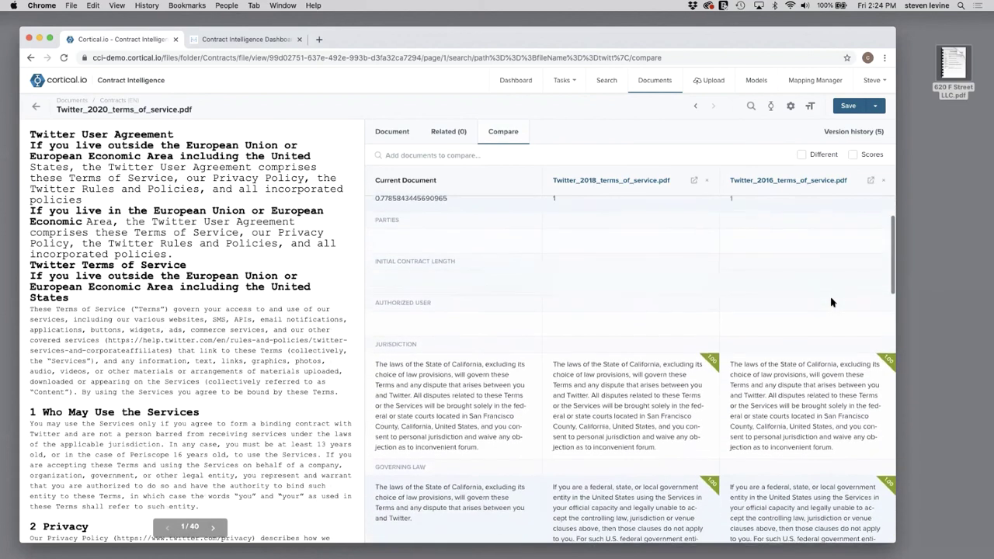
{"action": "scroll", "coordinate": [831, 301], "scroll_direction": "down", "scroll_amount": 3}
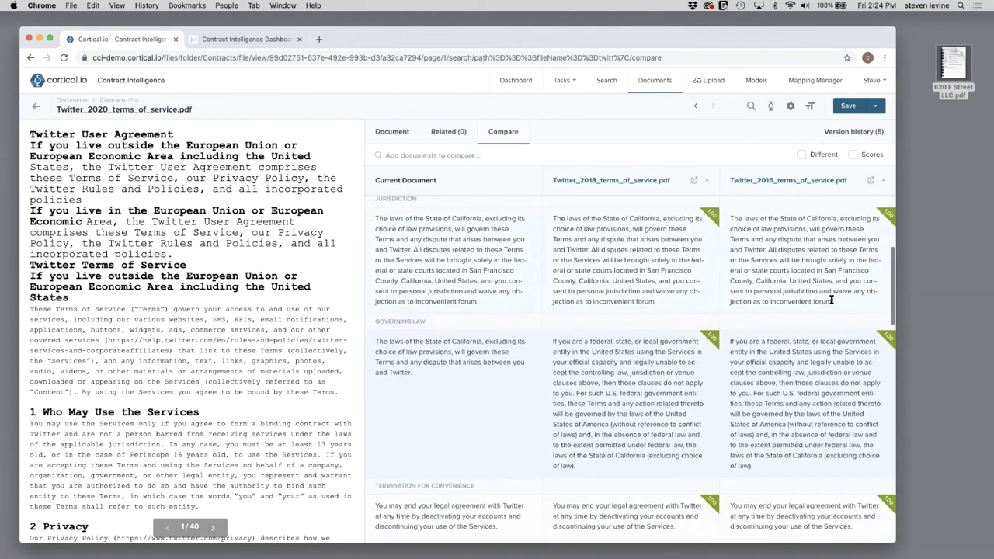
{"action": "scroll", "coordinate": [783, 364], "scroll_direction": "down", "scroll_amount": 5}
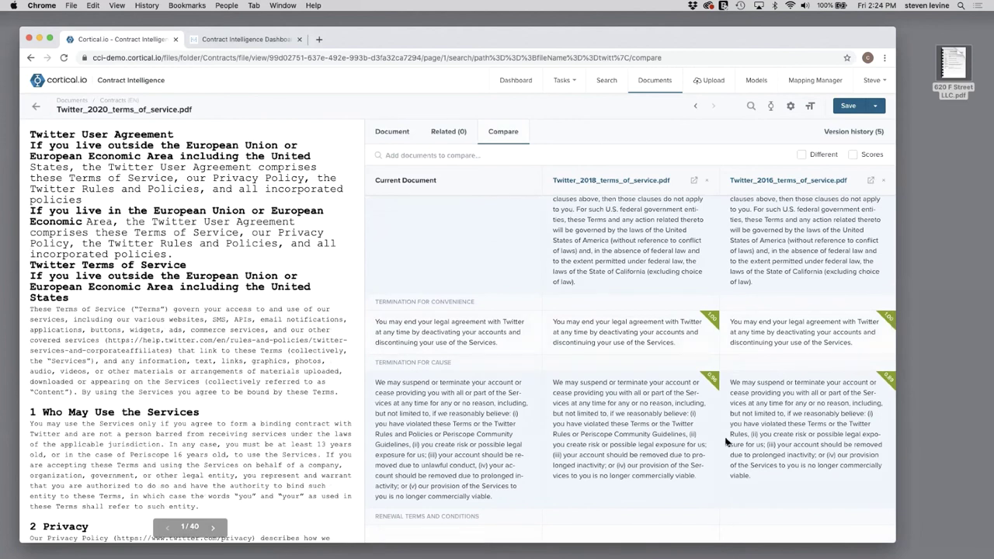
{"action": "scroll", "coordinate": [726, 441], "scroll_direction": "down", "scroll_amount": 7}
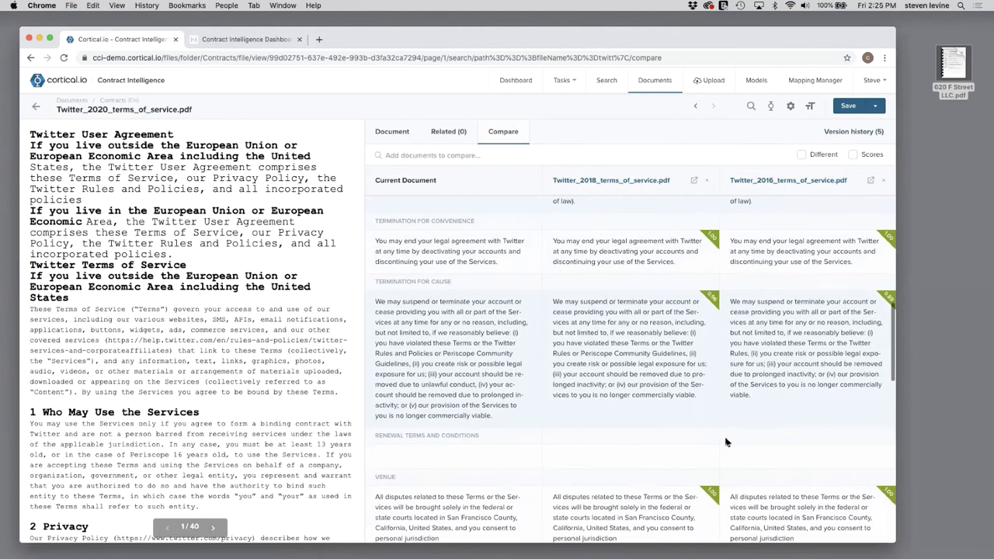
{"action": "scroll", "coordinate": [726, 441], "scroll_direction": "down", "scroll_amount": 10}
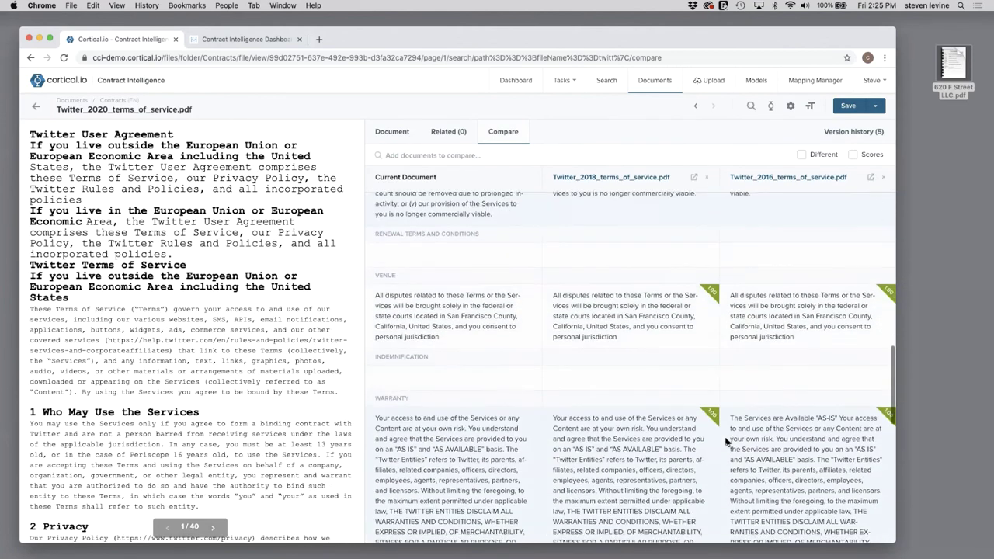
{"action": "scroll", "coordinate": [726, 441], "scroll_direction": "down", "scroll_amount": 3}
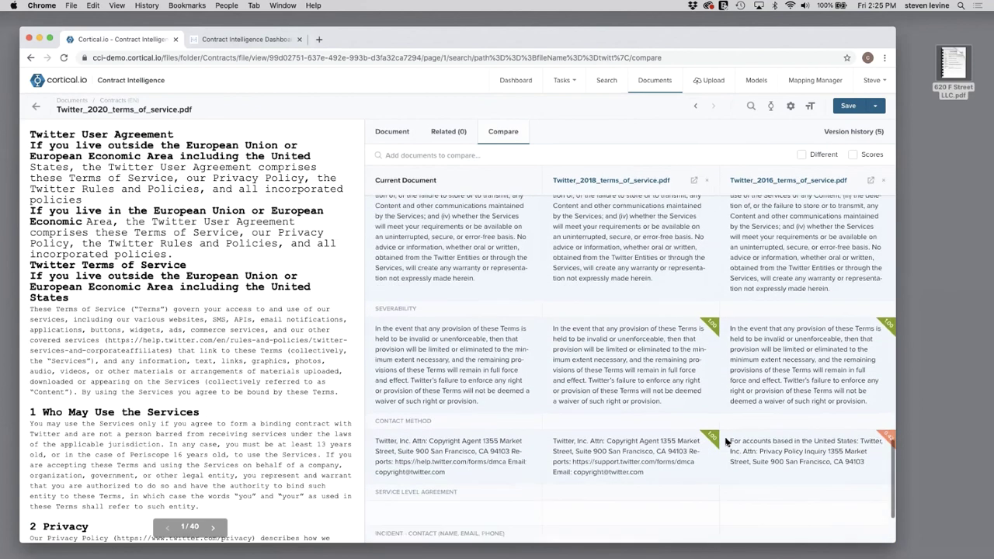
{"action": "scroll", "coordinate": [763, 431], "scroll_direction": "up", "scroll_amount": 6}
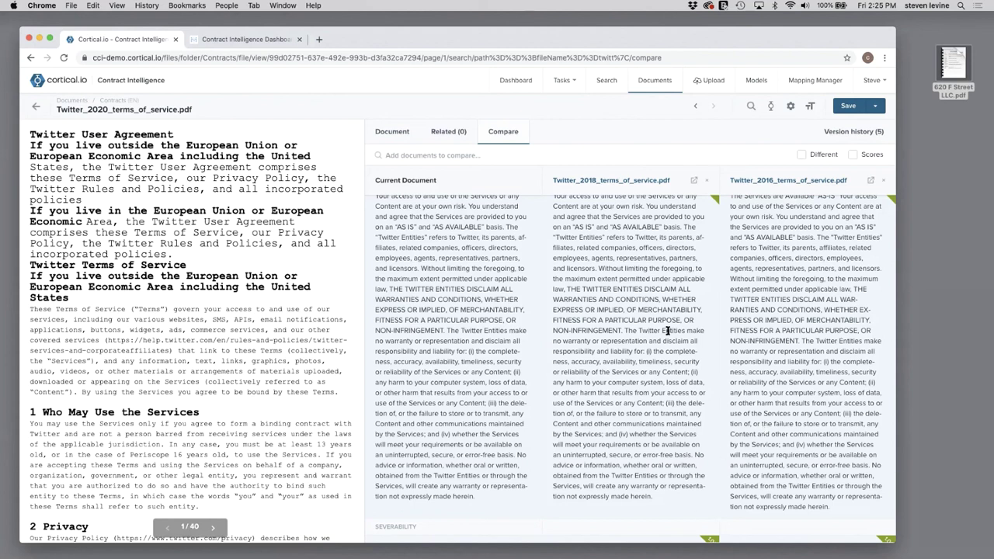
{"action": "left_click", "coordinate": [257, 42]}
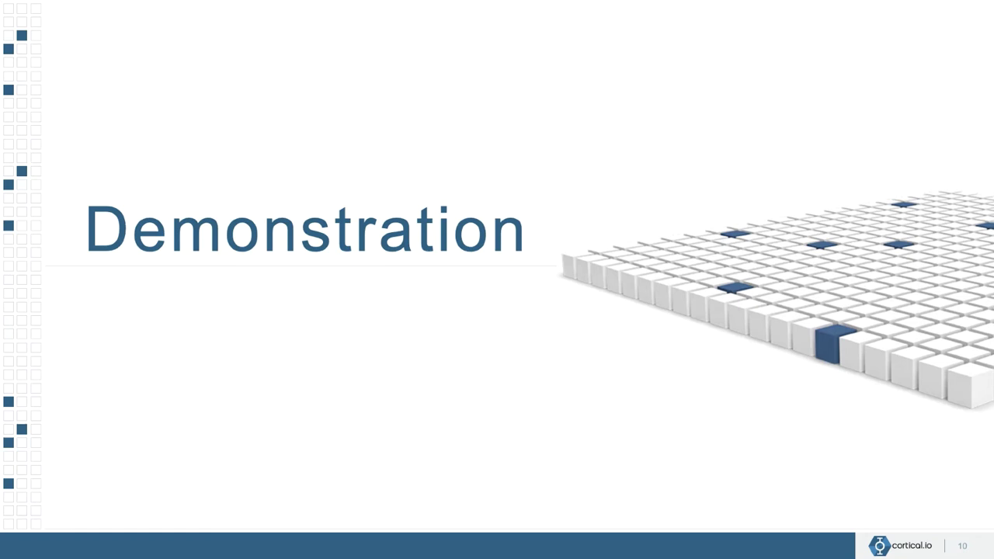
{"action": "key", "text": "Right"}
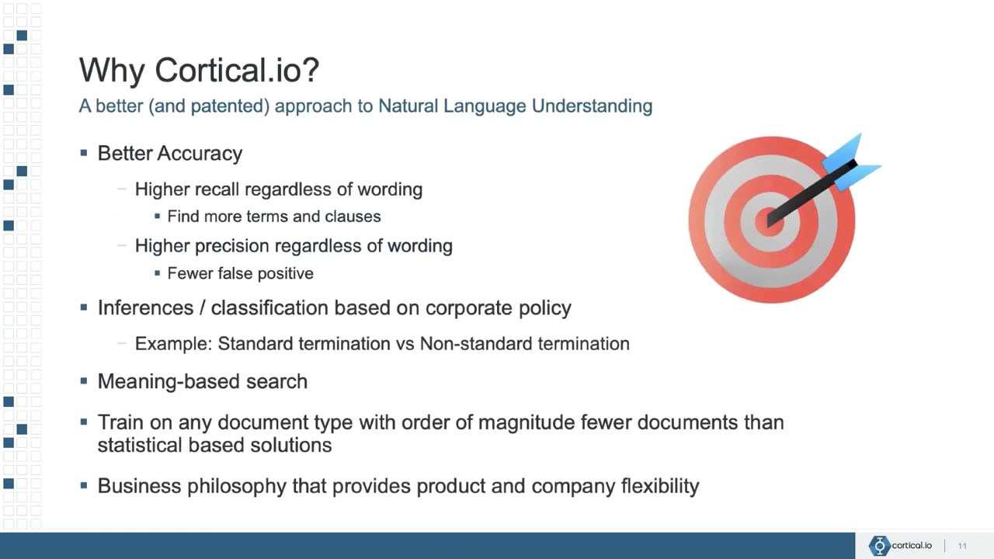